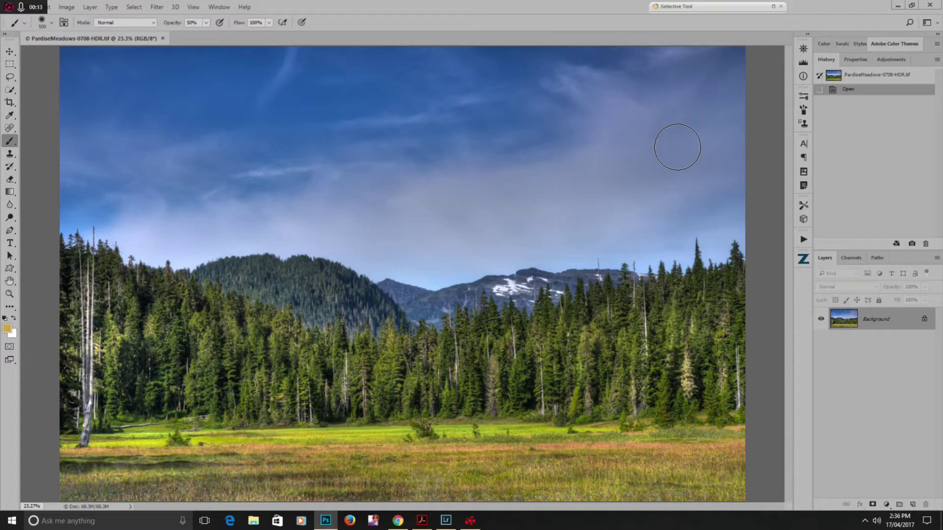
Step: Press D to reset the foreground and background colours to default black and white
{"action": "key", "text": "d"}
Step: Build the Condensed Tones zone curves layers from the Zone System panel's Tone tab
{"action": "left_click", "coordinate": [806, 261]}
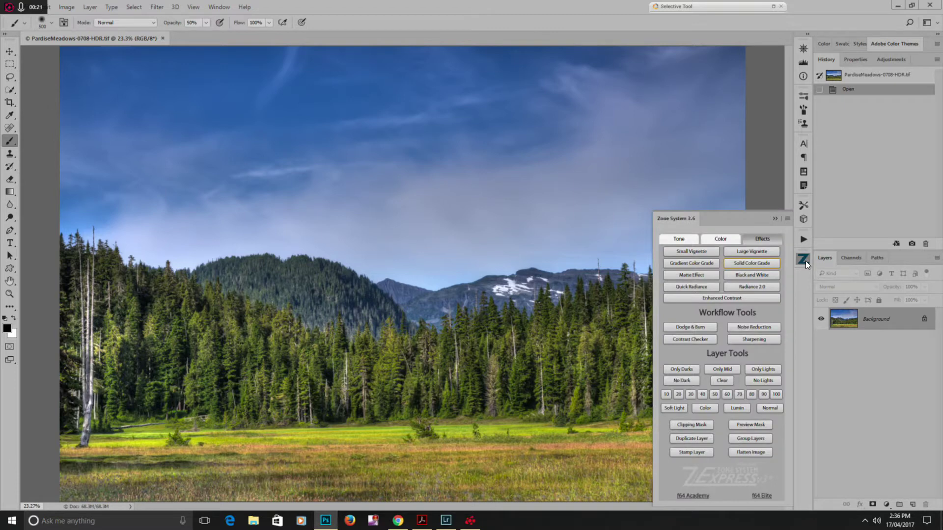
{"action": "left_click", "coordinate": [691, 240]}
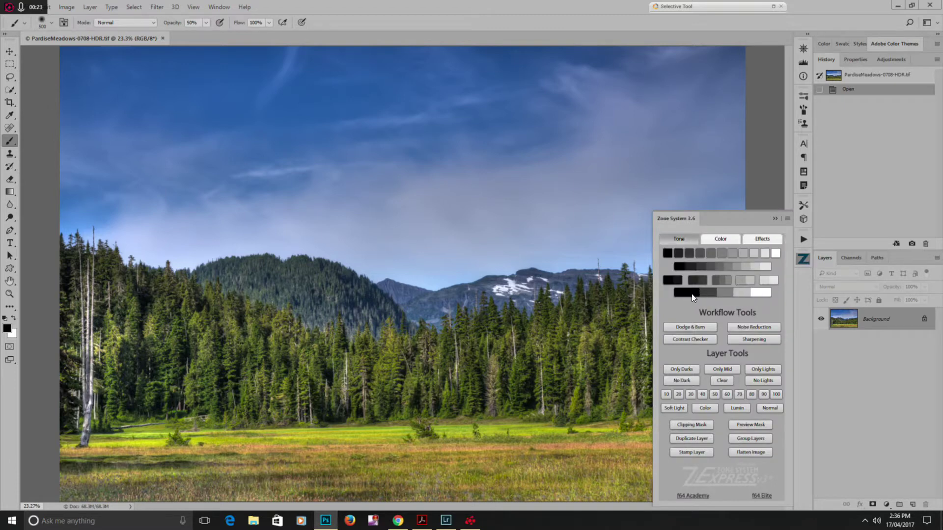
{"action": "left_click", "coordinate": [728, 291]}
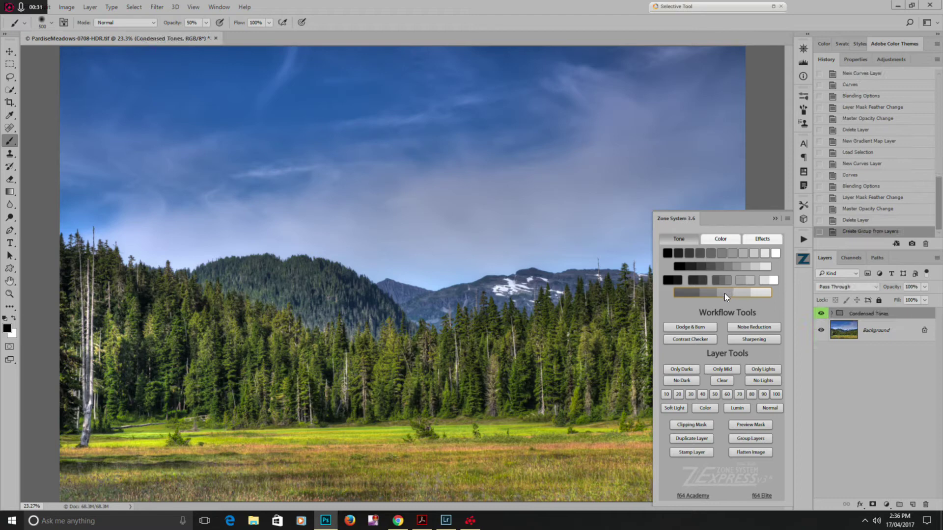
Step: Add a Contrast Checker group and leave it hidden so the meadow shows in colour
{"action": "left_click", "coordinate": [704, 339]}
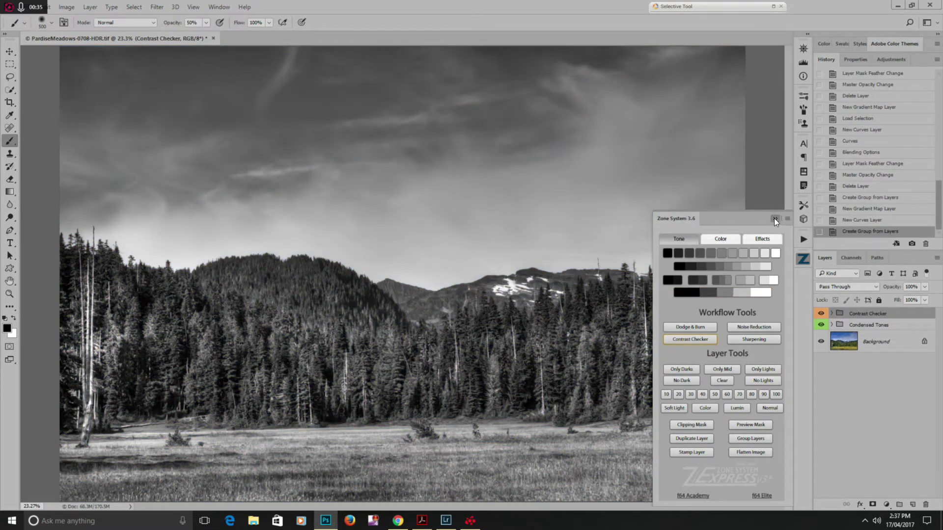
{"action": "left_click", "coordinate": [774, 218]}
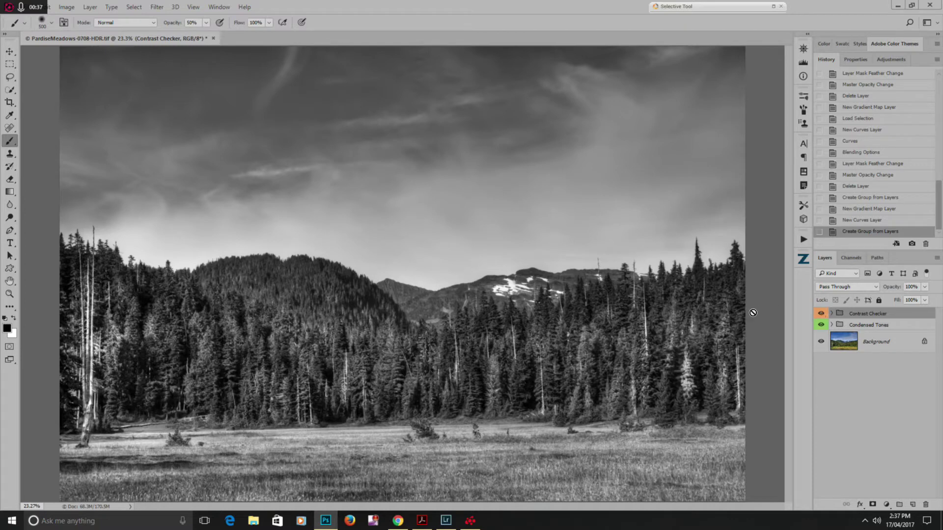
{"action": "left_click", "coordinate": [822, 314]}
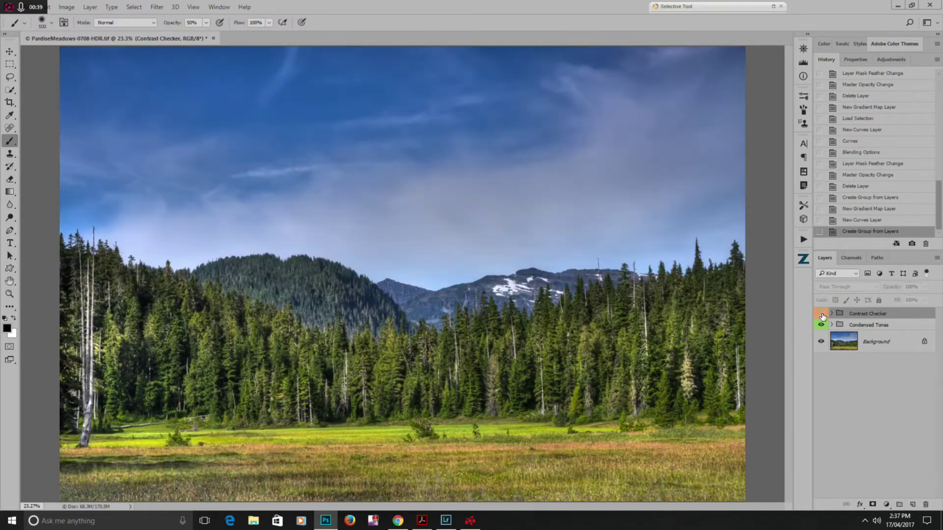
{"action": "left_click", "coordinate": [821, 314]}
{"action": "left_click", "coordinate": [822, 314]}
{"action": "left_click", "coordinate": [821, 314]}
{"action": "left_click", "coordinate": [822, 314]}
Step: Expand Condensed Tones and inspect each zone layer's mask, ending on the colour Zone 0-1 layer
{"action": "left_click", "coordinate": [831, 324]}
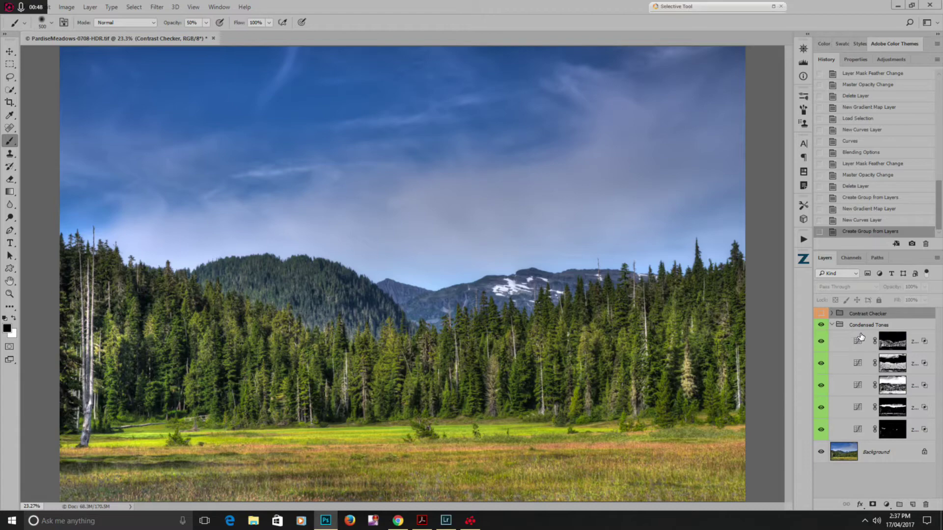
{"action": "left_click", "coordinate": [890, 346], "text": "alt"}
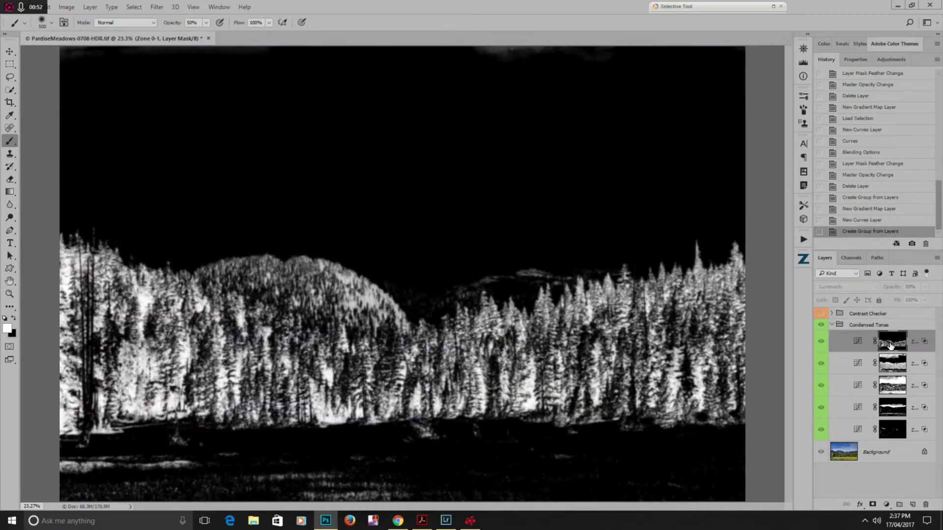
{"action": "left_click", "coordinate": [892, 365]}
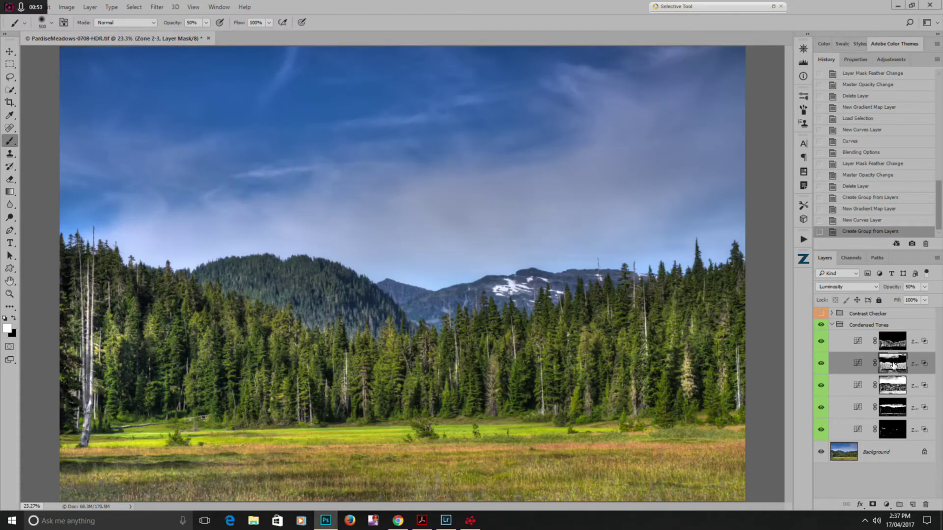
{"action": "left_click", "coordinate": [893, 365], "text": "alt"}
{"action": "left_click", "coordinate": [893, 387], "text": "alt"}
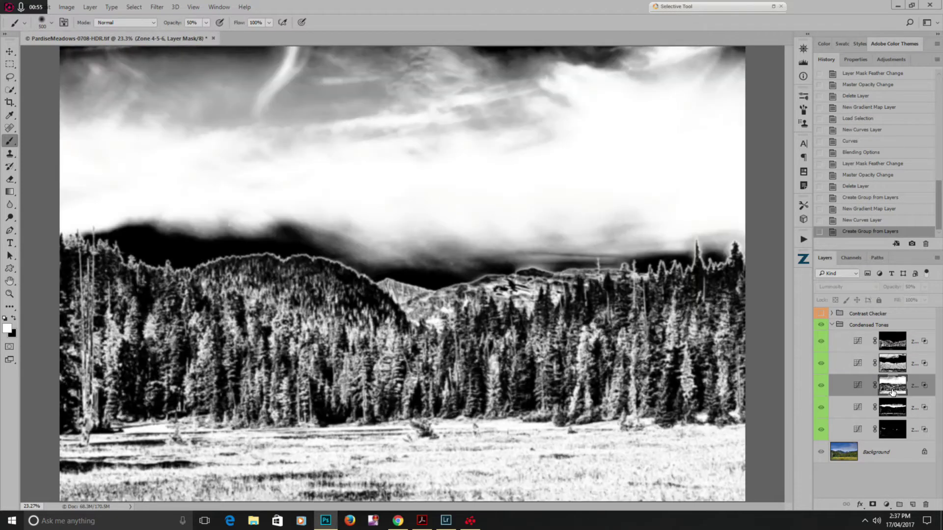
{"action": "left_click", "coordinate": [892, 407], "text": "alt"}
{"action": "left_click", "coordinate": [892, 432], "text": "alt"}
{"action": "left_click", "coordinate": [892, 410], "text": "alt"}
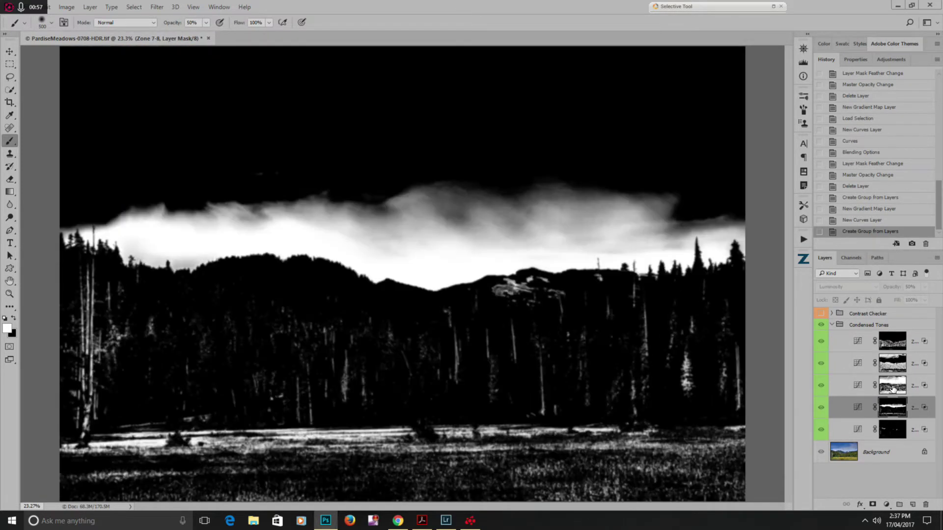
{"action": "left_click", "coordinate": [892, 388], "text": "alt"}
{"action": "left_click", "coordinate": [892, 365], "text": "alt"}
{"action": "left_click", "coordinate": [898, 339], "text": "alt"}
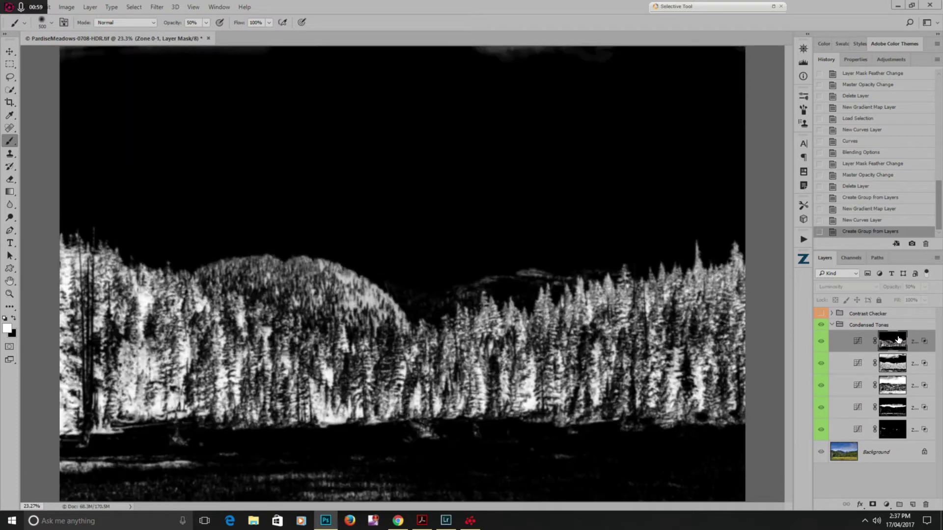
{"action": "left_click", "coordinate": [858, 344]}
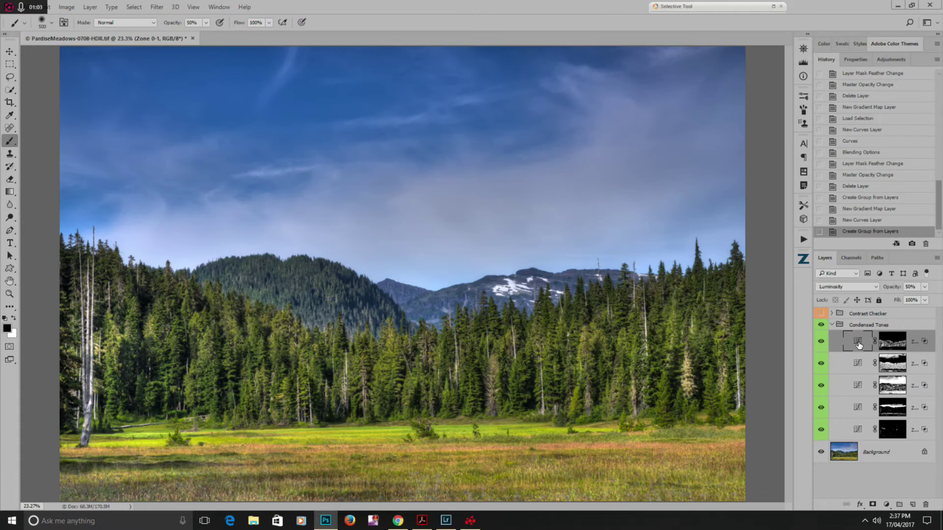
Step: Shape an S-curve on the Zone 0-1 Curves layer with midpoint, shadow and highlight points
{"action": "double_click", "coordinate": [858, 345]}
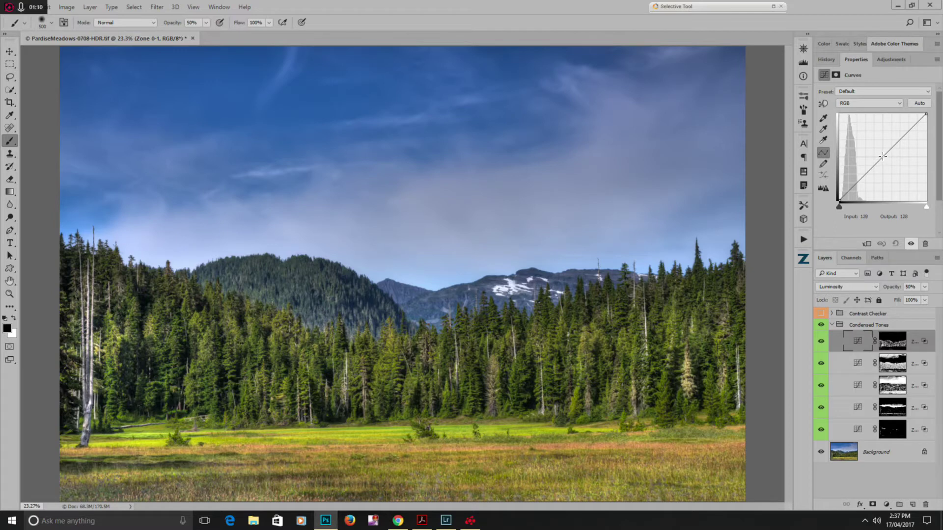
{"action": "left_click", "coordinate": [883, 156]}
{"action": "left_click_drag", "start_coordinate": [863, 177], "coordinate": [868, 179]}
{"action": "left_click", "coordinate": [897, 134]}
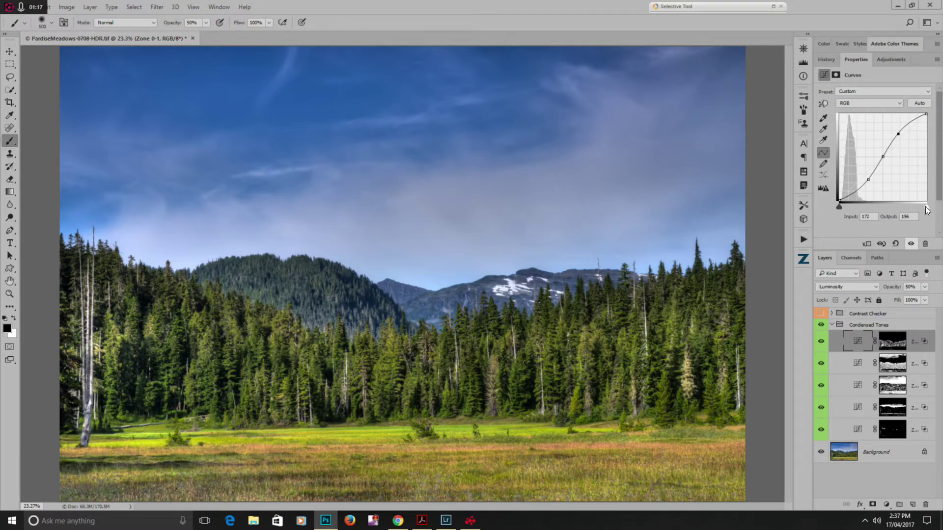
{"action": "mouse_move", "coordinate": [925, 207]}
{"action": "left_mouse_down"}
{"action": "mouse_move", "coordinate": [893, 206]}
{"action": "mouse_move", "coordinate": [921, 206]}
{"action": "left_mouse_up"}
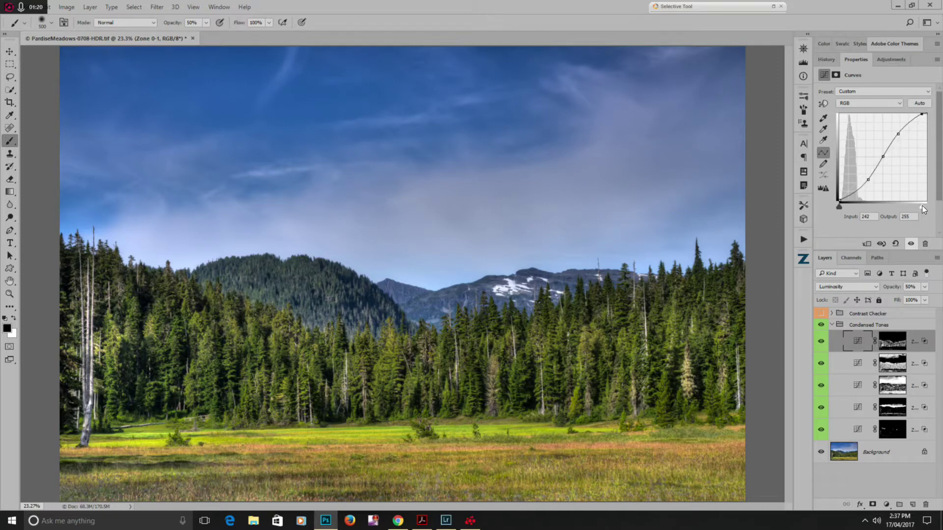
{"action": "left_click", "coordinate": [867, 179]}
{"action": "left_click_drag", "start_coordinate": [866, 179], "coordinate": [866, 180]}
Step: Give the Zone 2-3 curve lifted midtones plus shadow and highlight points
{"action": "left_click", "coordinate": [892, 361]}
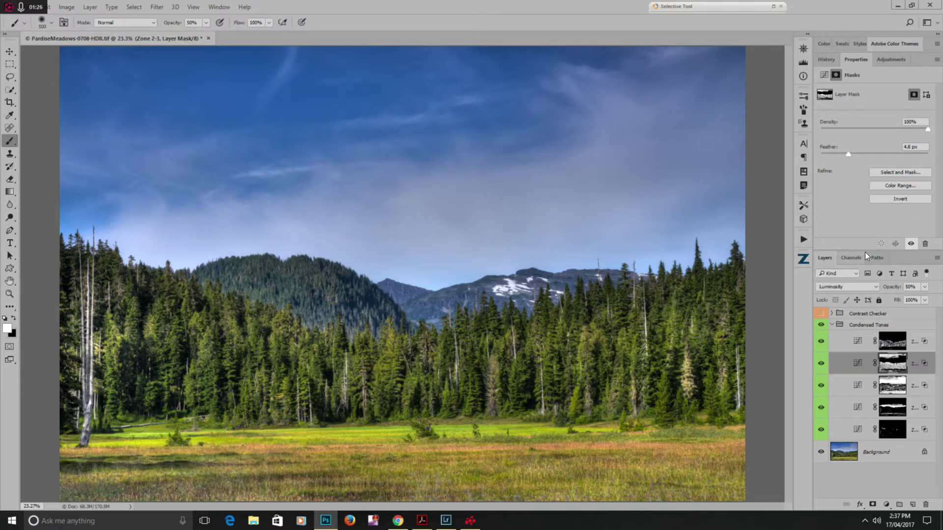
{"action": "left_click", "coordinate": [857, 363]}
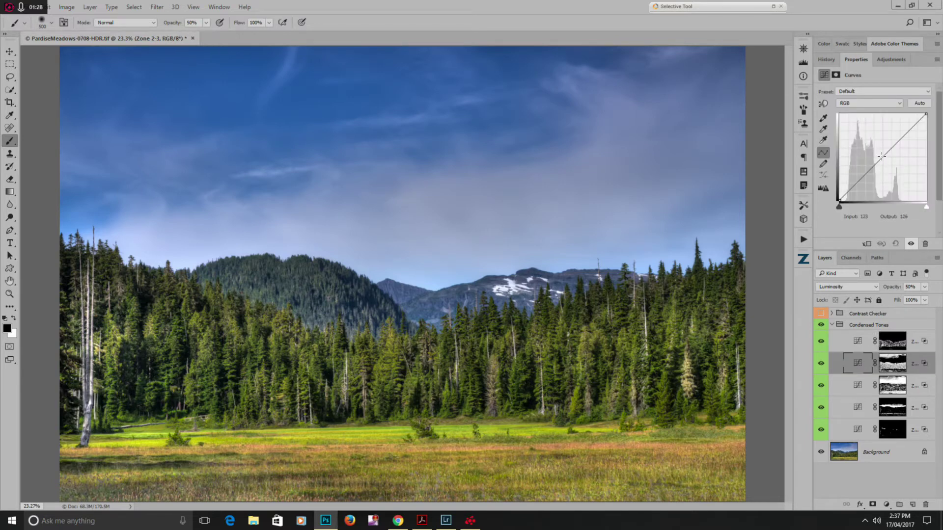
{"action": "mouse_move", "coordinate": [882, 154]}
{"action": "left_mouse_down"}
{"action": "mouse_move", "coordinate": [873, 151]}
{"action": "mouse_move", "coordinate": [886, 165]}
{"action": "mouse_move", "coordinate": [881, 158]}
{"action": "left_mouse_up"}
{"action": "left_click", "coordinate": [862, 179]}
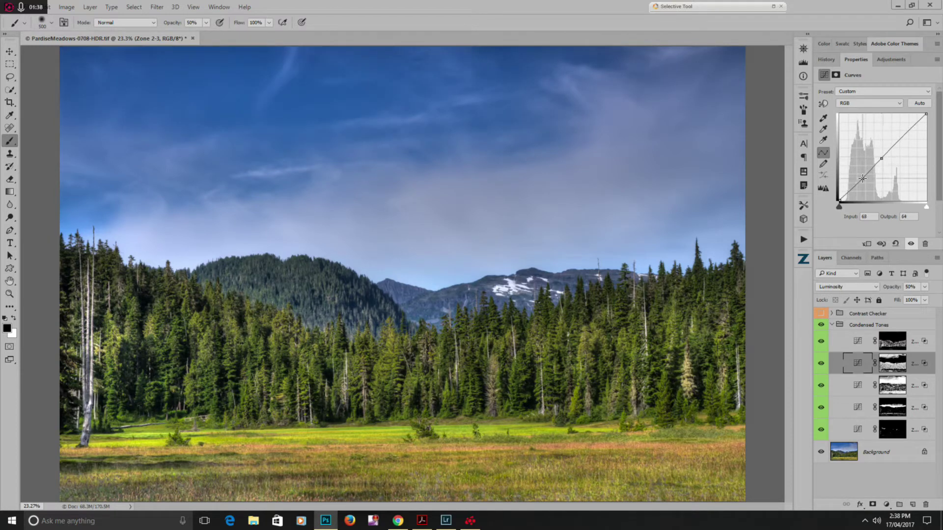
{"action": "left_click", "coordinate": [902, 134]}
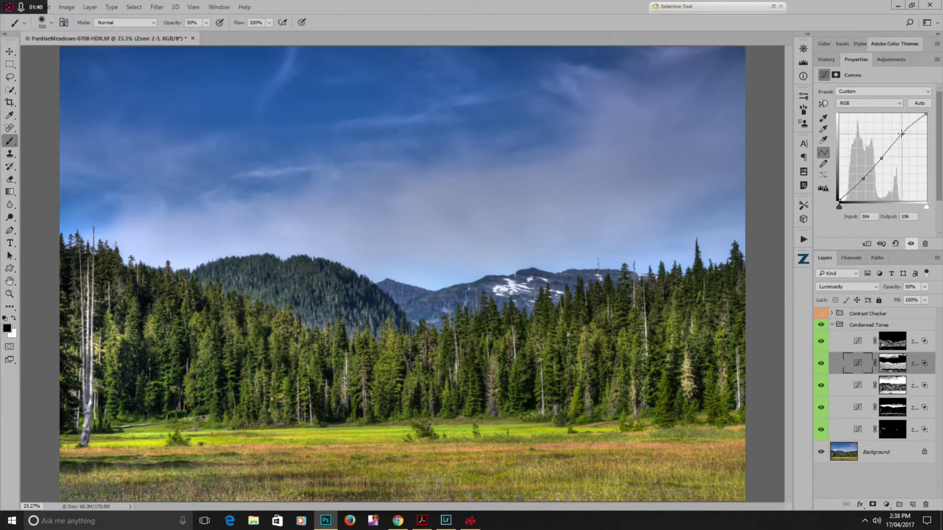
Step: Check the Zone 4-5-6 mask, then pull its curve midpoint down to darken
{"action": "left_click", "coordinate": [858, 390]}
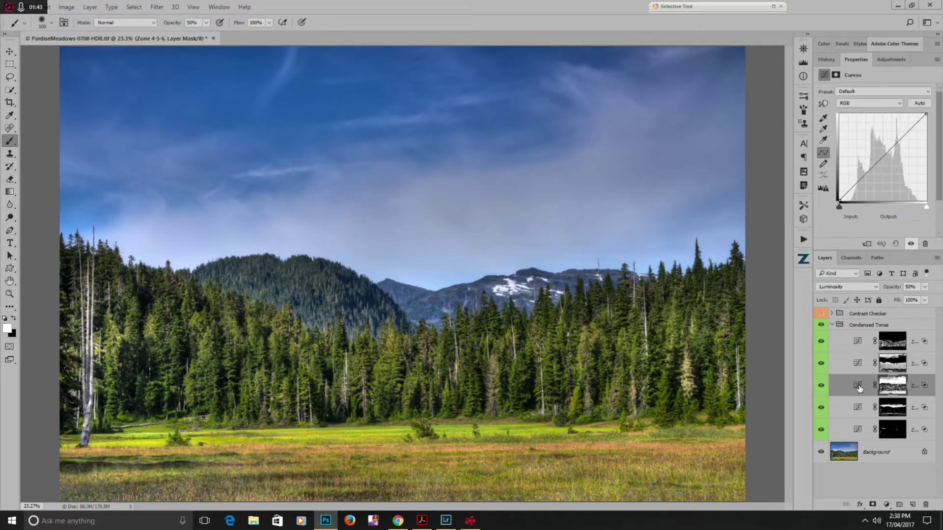
{"action": "left_click", "coordinate": [888, 388], "text": "alt"}
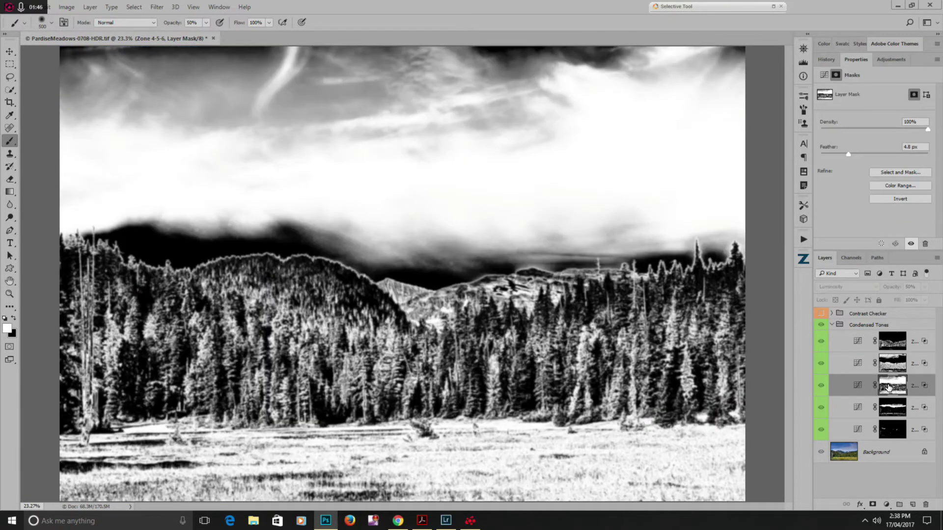
{"action": "left_click", "coordinate": [889, 388], "text": "alt"}
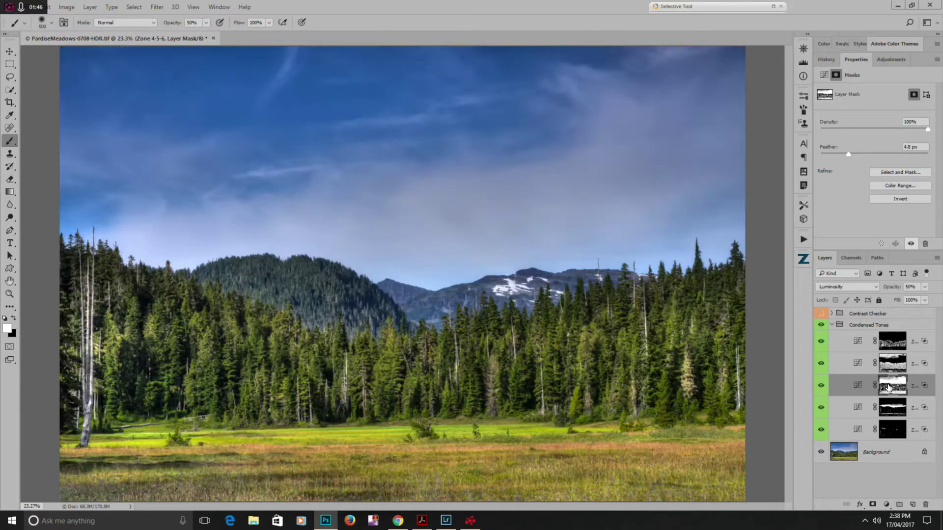
{"action": "left_click", "coordinate": [857, 384]}
{"action": "left_click", "coordinate": [881, 155]}
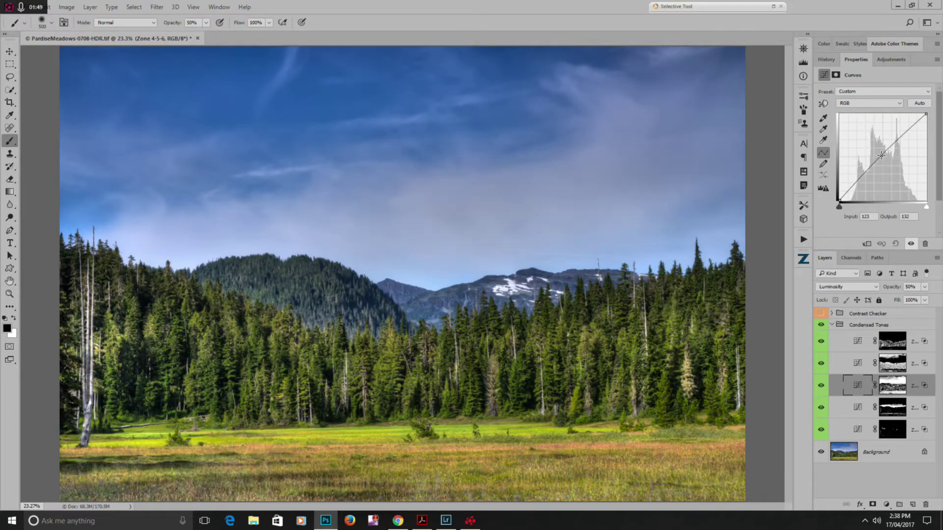
{"action": "left_click_drag", "start_coordinate": [881, 156], "coordinate": [882, 157]}
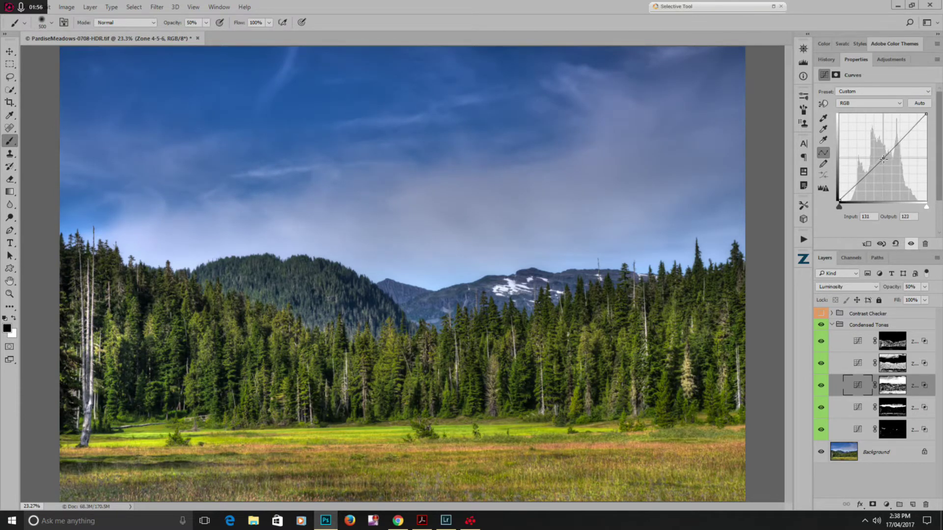
Step: Add shadow and highlight points, undo an extreme change, and raise the black point to 29
{"action": "left_click", "coordinate": [863, 178]}
{"action": "left_click", "coordinate": [905, 133]}
{"action": "mouse_move", "coordinate": [904, 133]}
{"action": "left_mouse_down"}
{"action": "mouse_move", "coordinate": [885, 114]}
{"action": "mouse_move", "coordinate": [898, 137]}
{"action": "left_mouse_up"}
{"action": "key", "text": "ctrl+z"}
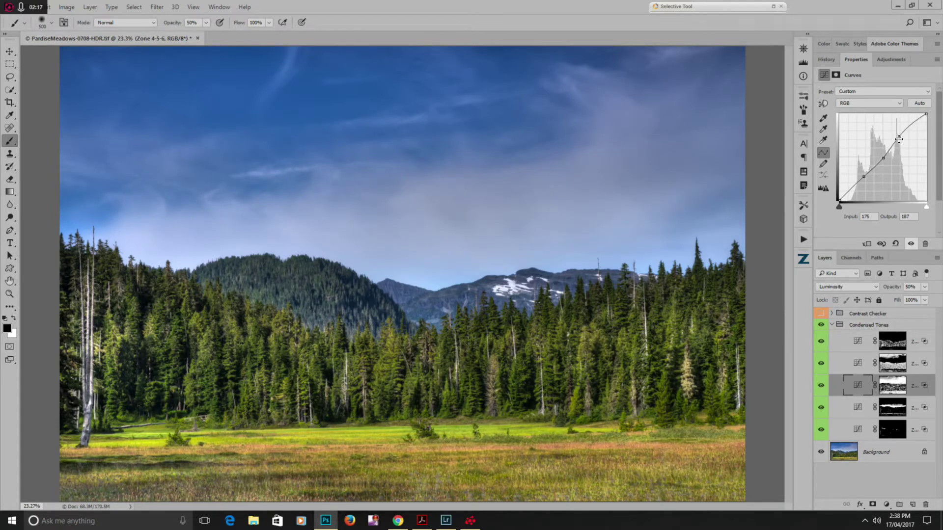
{"action": "mouse_move", "coordinate": [900, 137]}
{"action": "left_mouse_down"}
{"action": "mouse_move", "coordinate": [911, 153]}
{"action": "mouse_move", "coordinate": [901, 136]}
{"action": "left_mouse_up"}
{"action": "left_click_drag", "start_coordinate": [863, 178], "coordinate": [868, 177]}
{"action": "left_click_drag", "start_coordinate": [838, 207], "coordinate": [848, 205]}
Step: Lift the highlights on the Zone 7-8 curve with three anchor points
{"action": "left_click", "coordinate": [858, 411]}
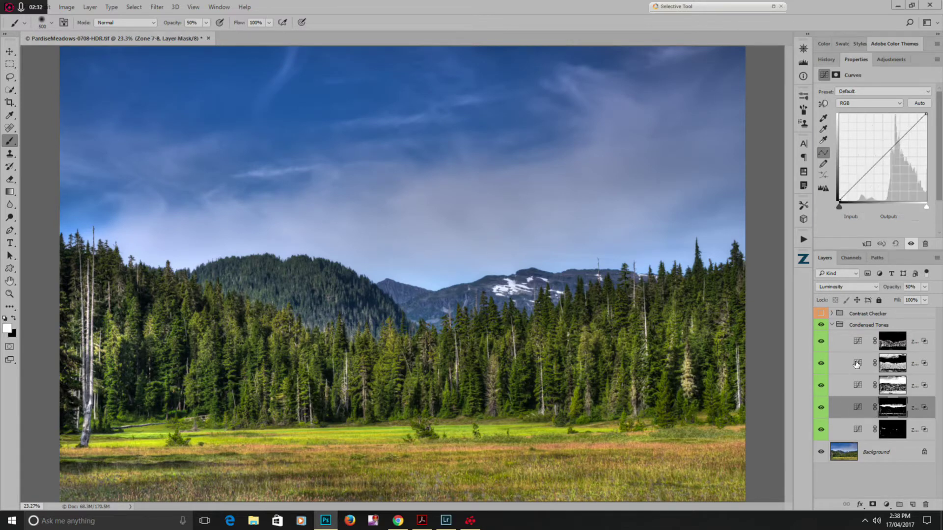
{"action": "left_click", "coordinate": [879, 158]}
{"action": "left_click", "coordinate": [865, 175]}
{"action": "left_click_drag", "start_coordinate": [905, 132], "coordinate": [899, 131]}
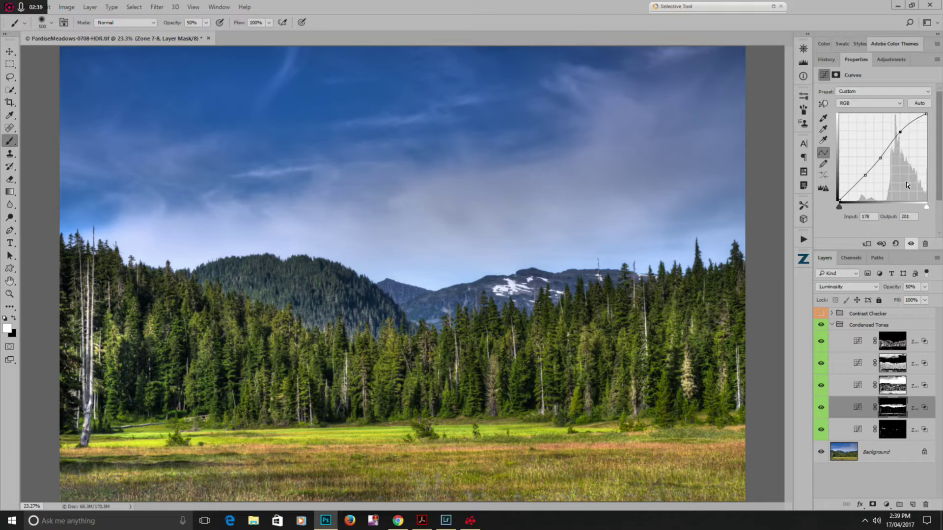
Step: Inspect the Zone 9-10 mask, collapse Condensed Tones, and switch on the Contrast Checker
{"action": "left_click", "coordinate": [896, 433]}
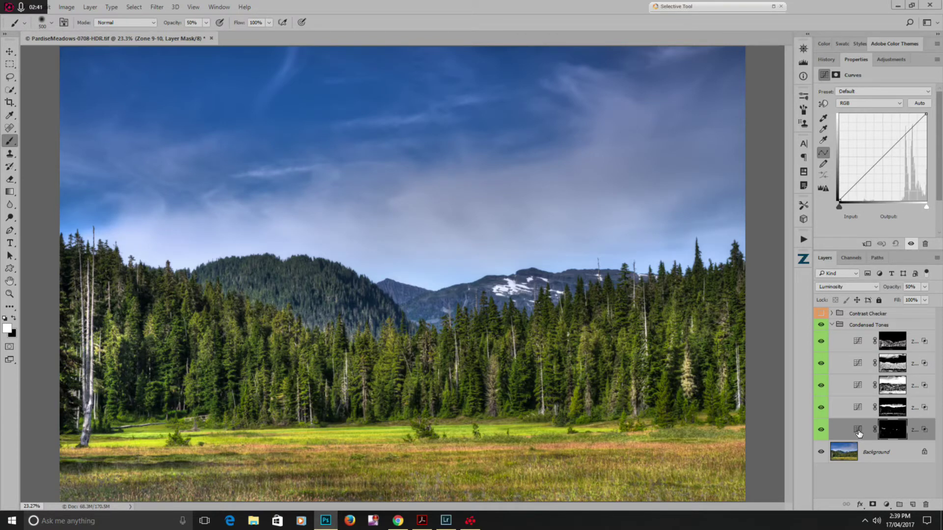
{"action": "left_click", "coordinate": [887, 433], "text": "alt"}
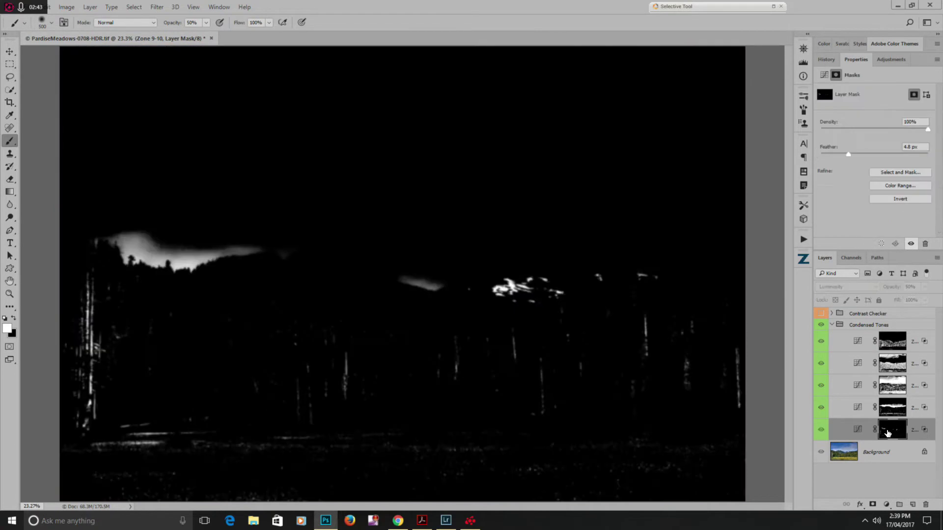
{"action": "left_click", "coordinate": [887, 433], "text": "alt"}
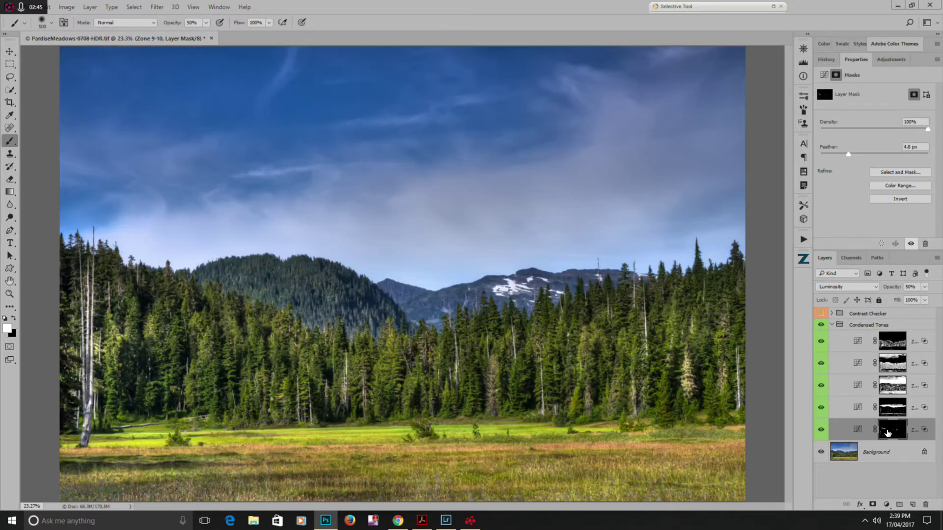
{"action": "left_click", "coordinate": [831, 324]}
{"action": "left_click", "coordinate": [821, 314]}
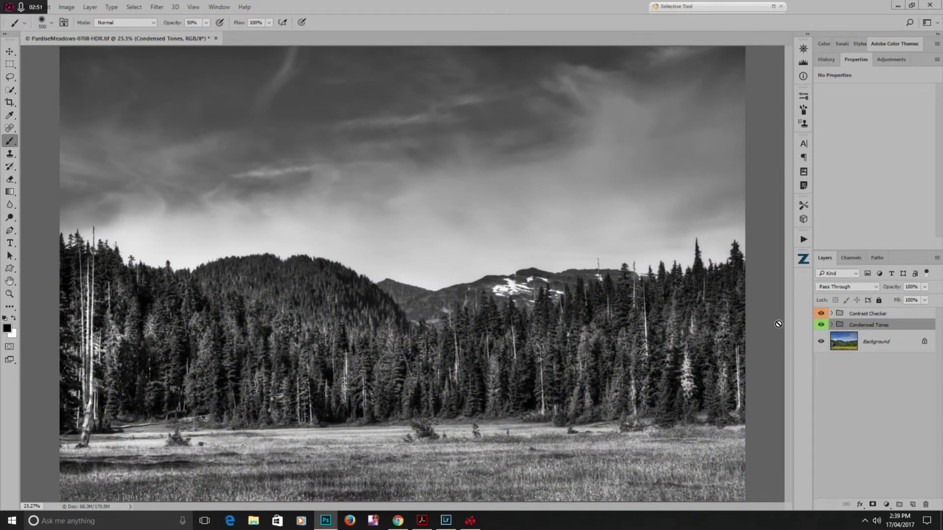
Step: Toggle Condensed Tones repeatedly to compare the black-and-white result before and after
{"action": "left_click", "coordinate": [821, 325]}
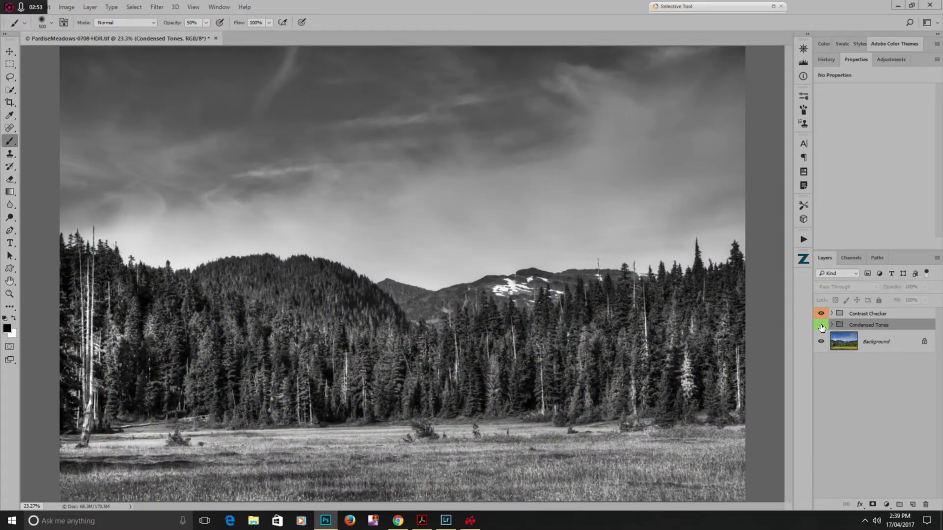
{"action": "left_click", "coordinate": [821, 326]}
{"action": "left_click", "coordinate": [821, 326]}
{"action": "left_click", "coordinate": [821, 326]}
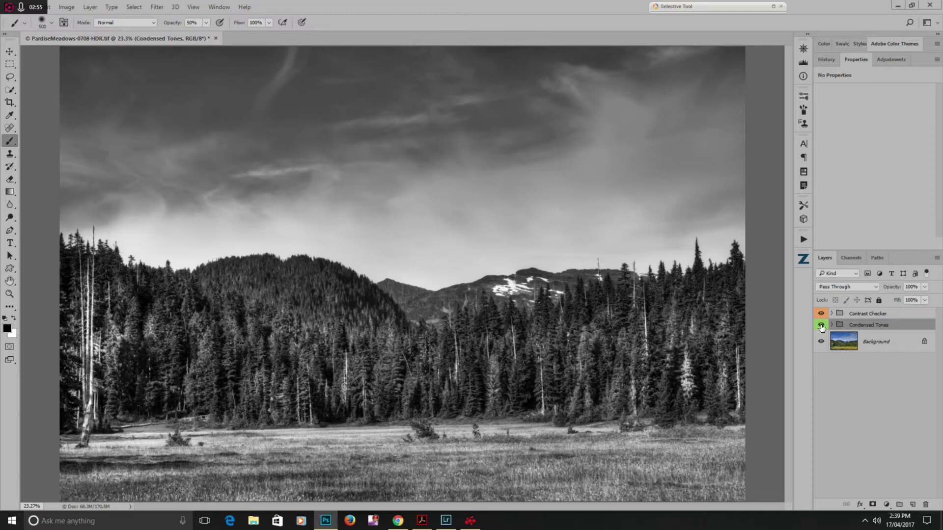
{"action": "left_click", "coordinate": [821, 326]}
{"action": "left_click", "coordinate": [821, 326]}
{"action": "left_click", "coordinate": [821, 326]}
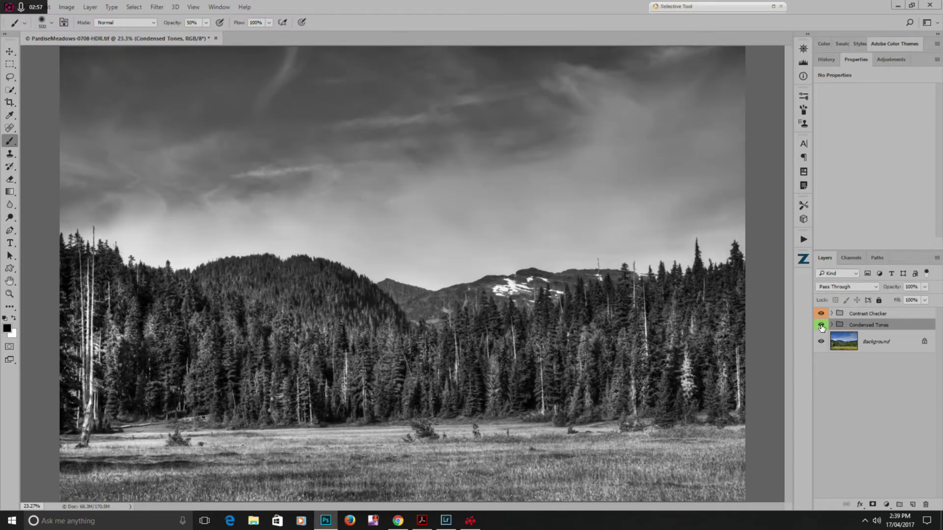
{"action": "left_click", "coordinate": [821, 326]}
{"action": "left_click", "coordinate": [821, 326]}
{"action": "left_click", "coordinate": [821, 326]}
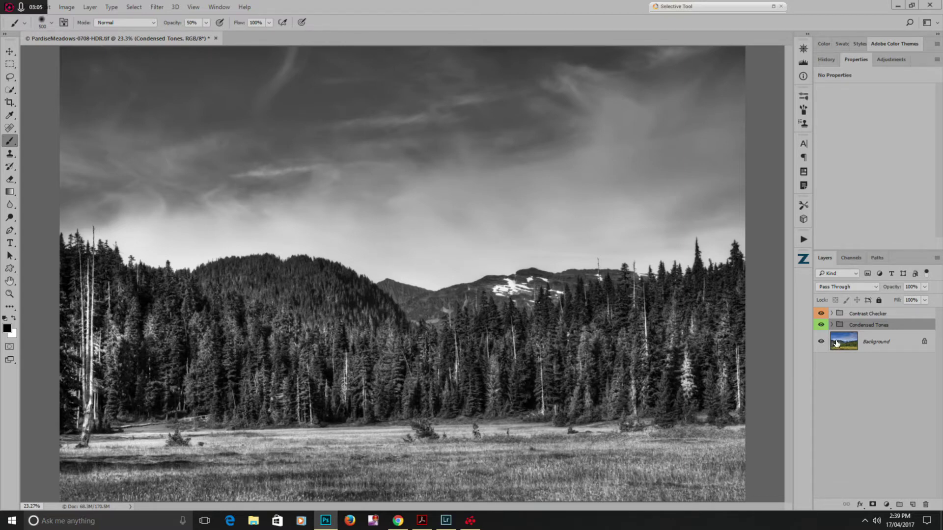
{"action": "left_click", "coordinate": [821, 325]}
{"action": "left_click", "coordinate": [821, 325]}
Step: Hide the Contrast Checker and compare the colour skyline with and without Condensed Tones
{"action": "left_click", "coordinate": [820, 313]}
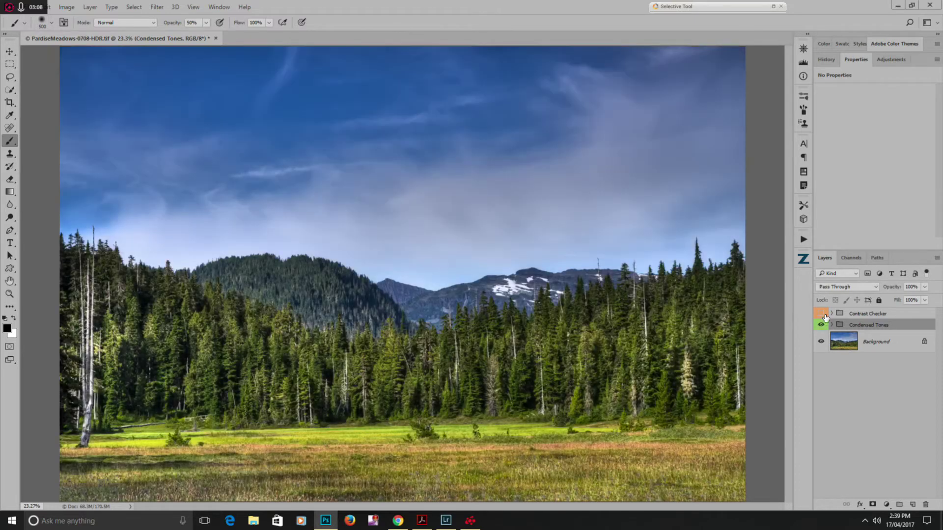
{"action": "left_click", "coordinate": [821, 342], "text": "alt"}
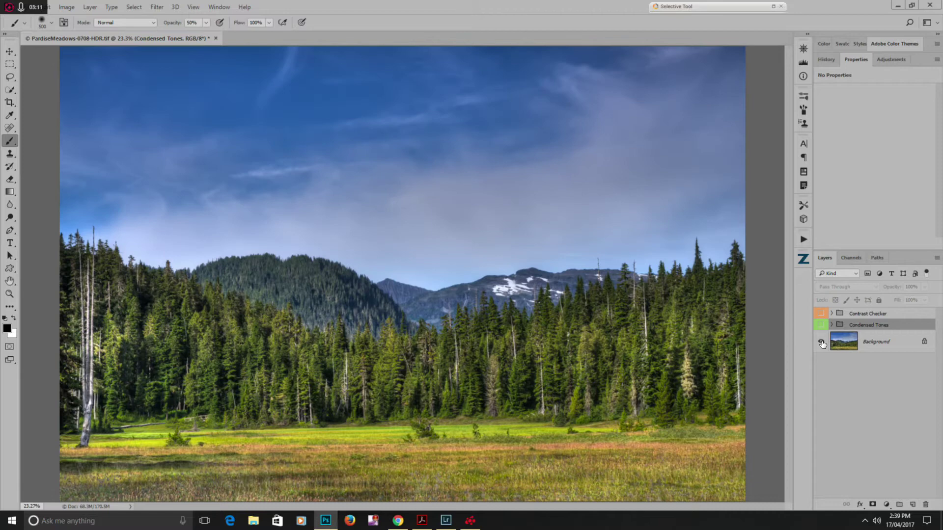
{"action": "left_click", "coordinate": [822, 343], "text": "alt"}
{"action": "left_click", "coordinate": [822, 343], "text": "alt"}
{"action": "left_click", "coordinate": [821, 343], "text": "alt"}
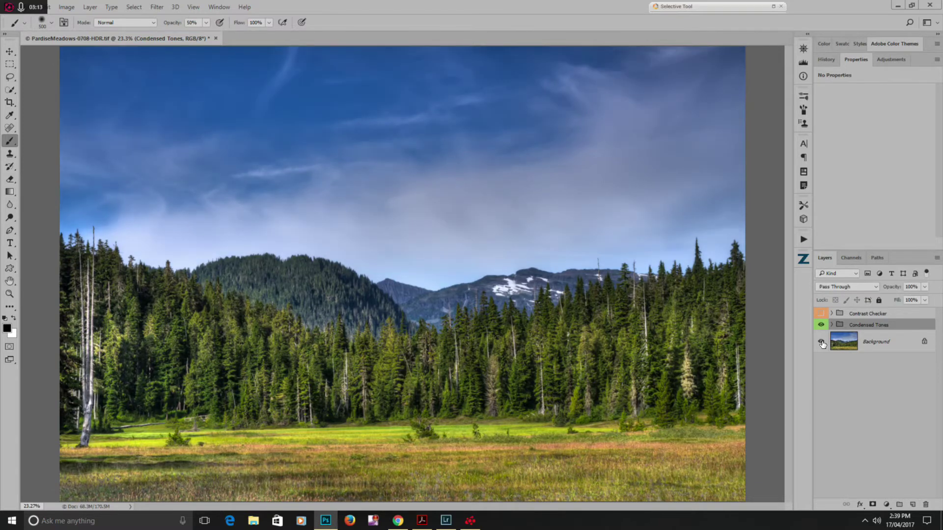
{"action": "left_click", "coordinate": [821, 343], "text": "alt"}
{"action": "left_click", "coordinate": [821, 343], "text": "alt"}
{"action": "left_click", "coordinate": [822, 342], "text": "alt"}
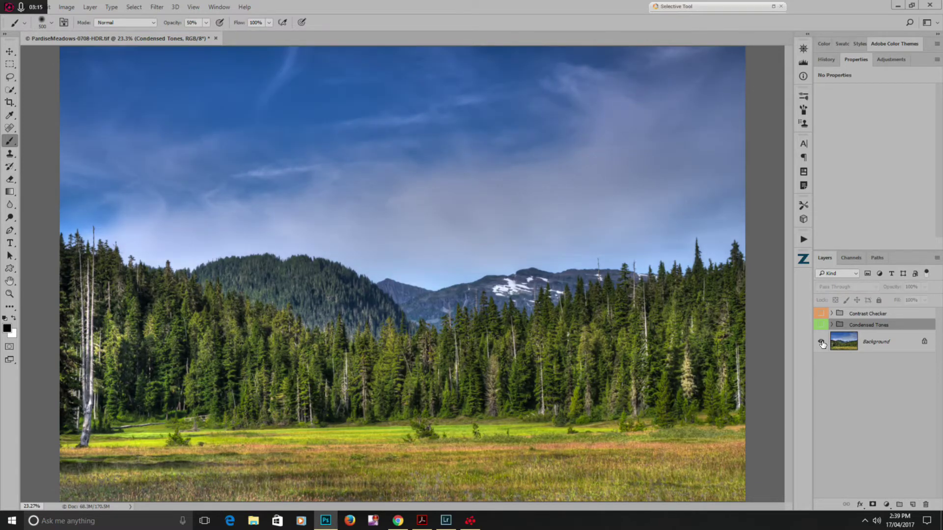
{"action": "left_click", "coordinate": [821, 343], "text": "alt"}
{"action": "left_click", "coordinate": [822, 342], "text": "alt"}
{"action": "left_click", "coordinate": [821, 343], "text": "alt"}
{"action": "left_click", "coordinate": [822, 342], "text": "alt"}
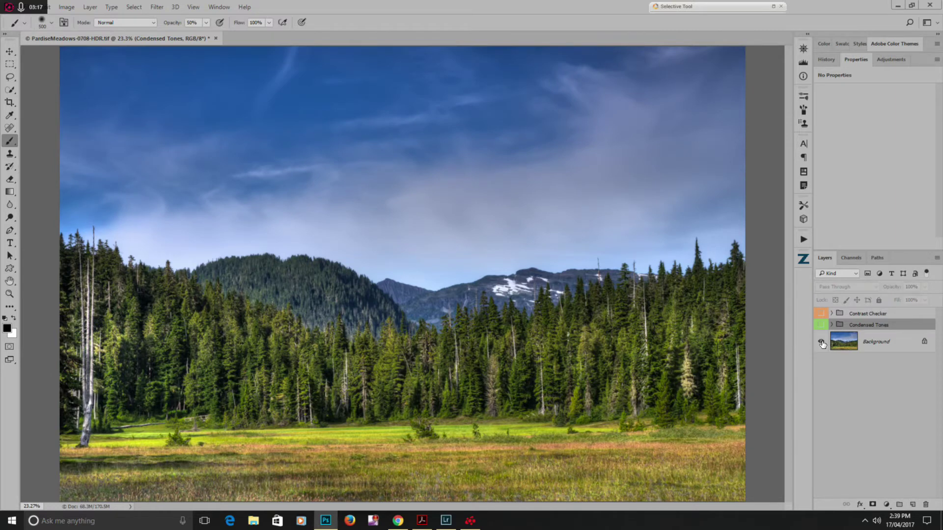
{"action": "left_click", "coordinate": [823, 343], "text": "alt"}
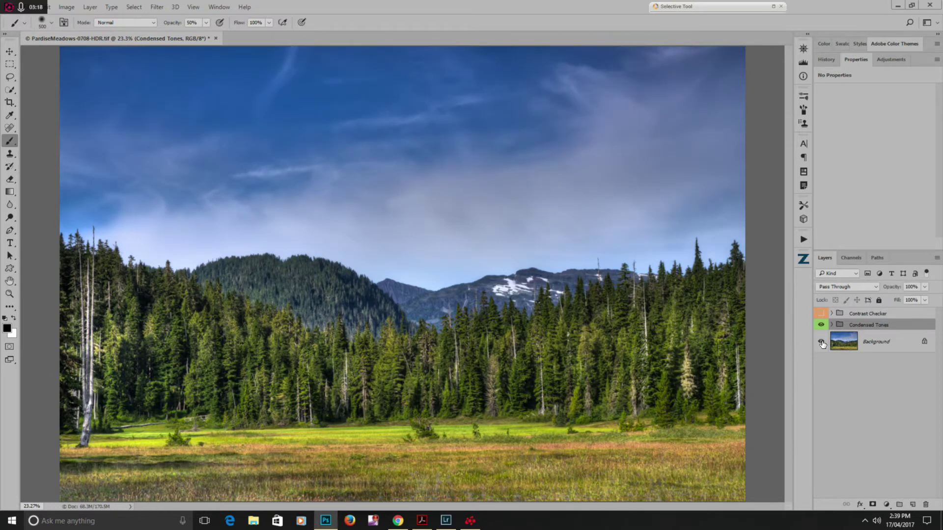
Step: Create a Dodge and Burn overlay layer above Condensed Tones from the Zone System panel
{"action": "left_click", "coordinate": [802, 260]}
{"action": "left_click", "coordinate": [720, 240]}
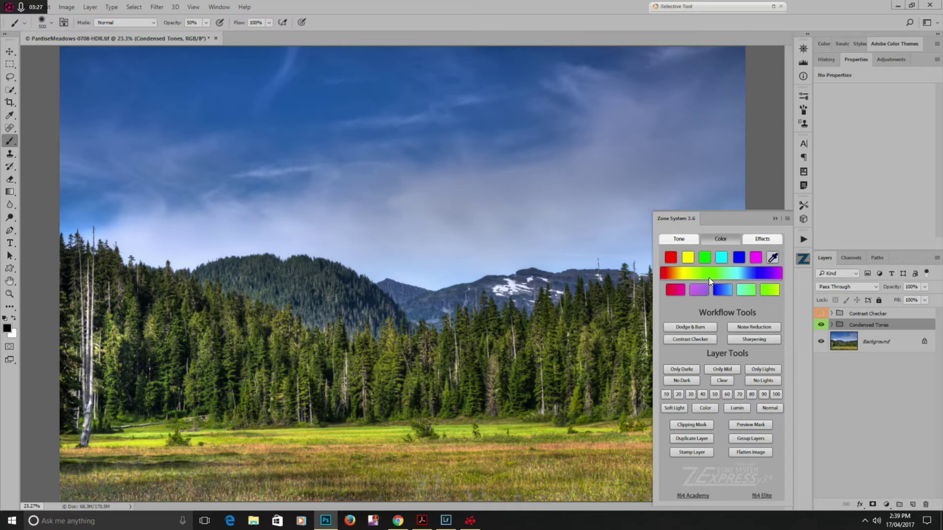
{"action": "left_click", "coordinate": [690, 327]}
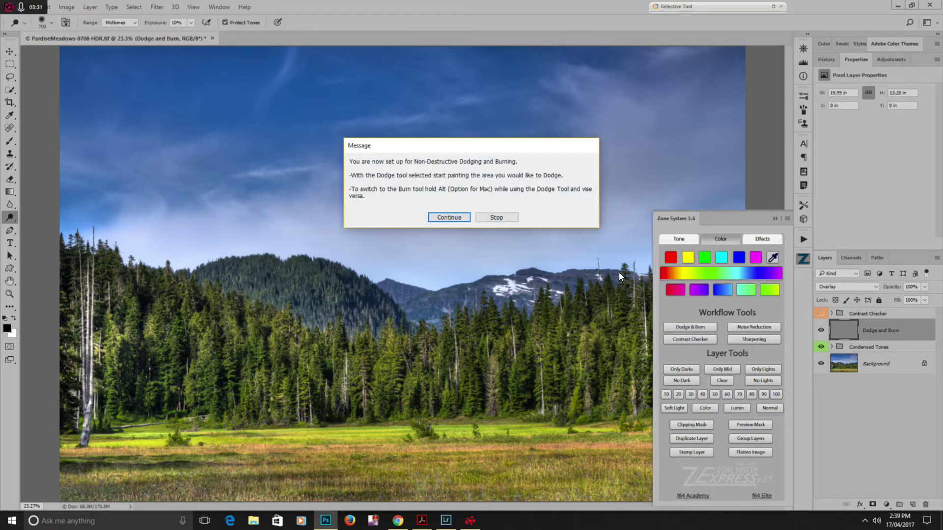
{"action": "left_click", "coordinate": [449, 219]}
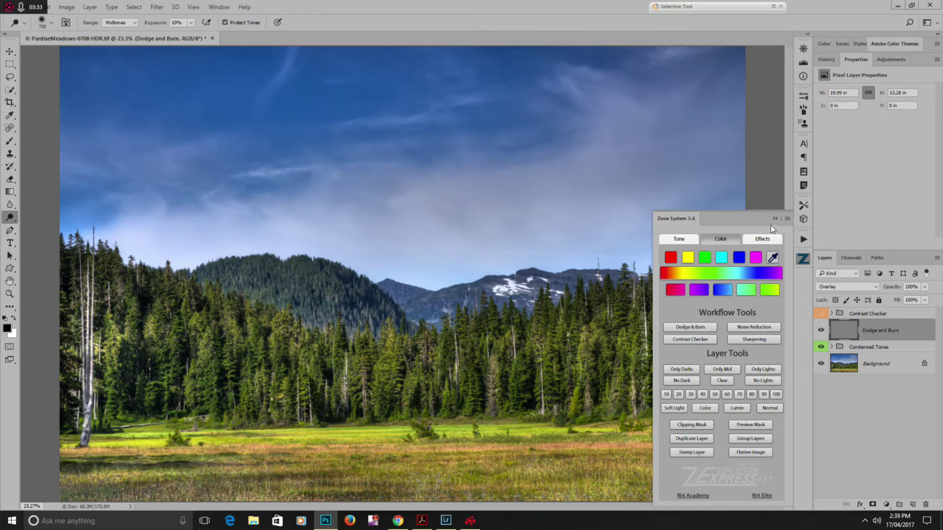
{"action": "left_click", "coordinate": [777, 219]}
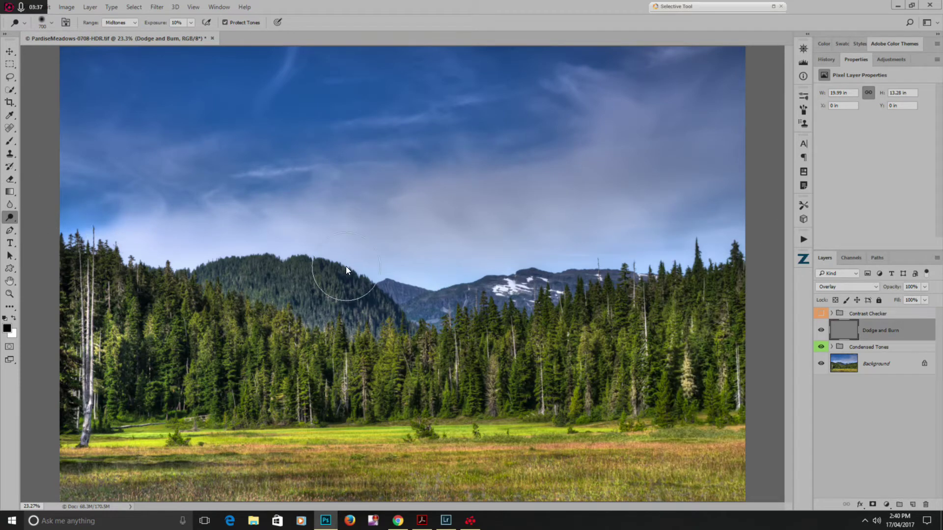
{"action": "right_click", "coordinate": [554, 227]}
Step: Set the dodge brush hardness to 0% and enter a new exposure value
{"action": "left_click", "coordinate": [612, 217]}
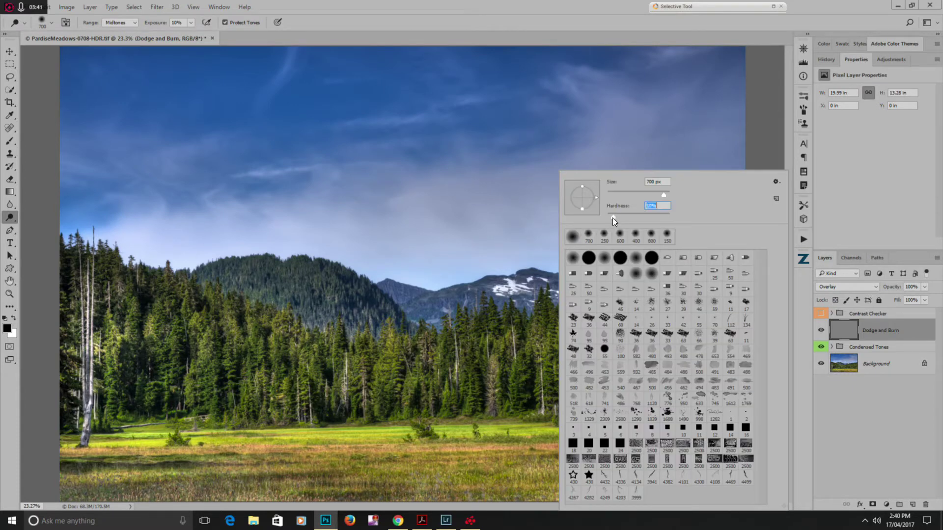
{"action": "left_click_drag", "start_coordinate": [611, 217], "coordinate": [606, 216]}
{"action": "left_click", "coordinate": [179, 25]}
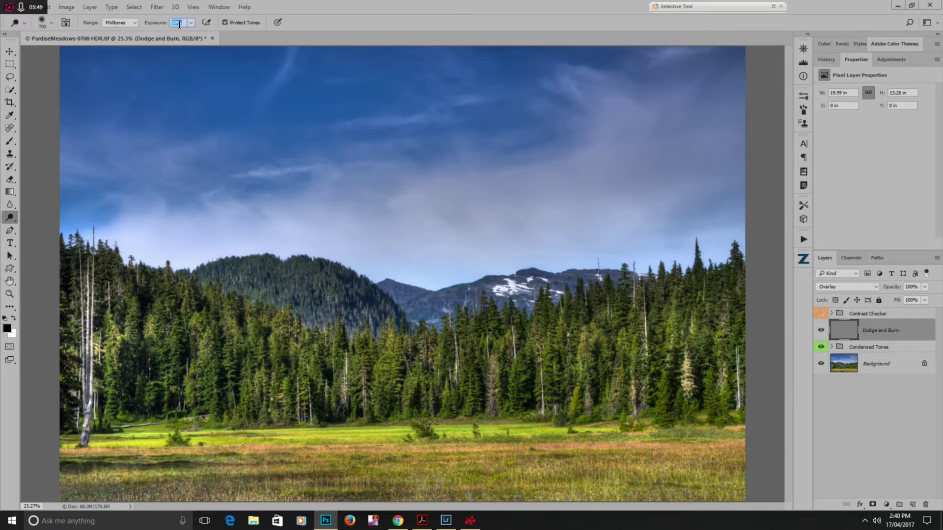
{"action": "type", "text": "2"}
{"action": "key", "text": "Return"}
Step: Brighten the sky and clouds with soft dodge strokes at 20% exposure
{"action": "mouse_move", "coordinate": [454, 241]}
{"action": "left_mouse_down"}
{"action": "mouse_move", "coordinate": [395, 240]}
{"action": "mouse_move", "coordinate": [472, 222]}
{"action": "mouse_move", "coordinate": [427, 228]}
{"action": "mouse_move", "coordinate": [415, 212]}
{"action": "mouse_move", "coordinate": [497, 211]}
{"action": "left_mouse_up"}
{"action": "key", "text": "2"}
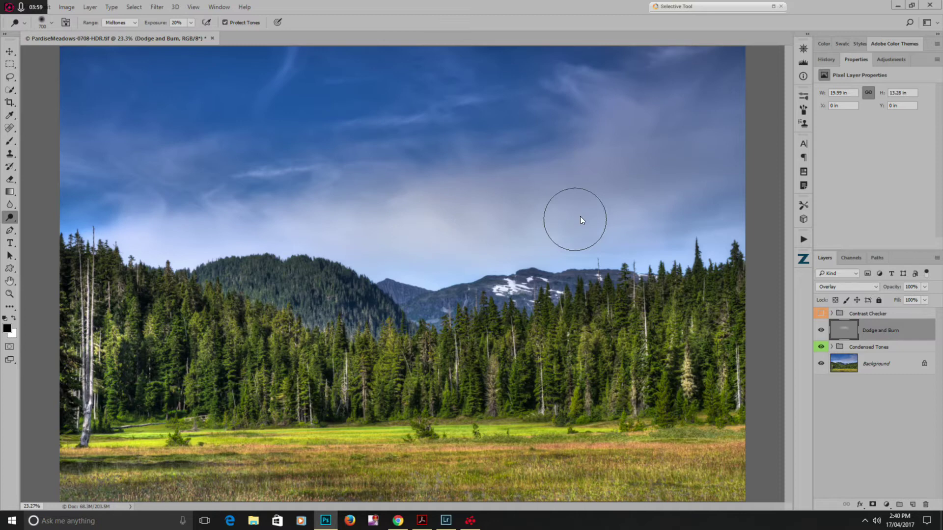
{"action": "mouse_move", "coordinate": [576, 219]}
{"action": "left_mouse_down"}
{"action": "mouse_move", "coordinate": [593, 211]}
{"action": "mouse_move", "coordinate": [636, 123]}
{"action": "left_mouse_up"}
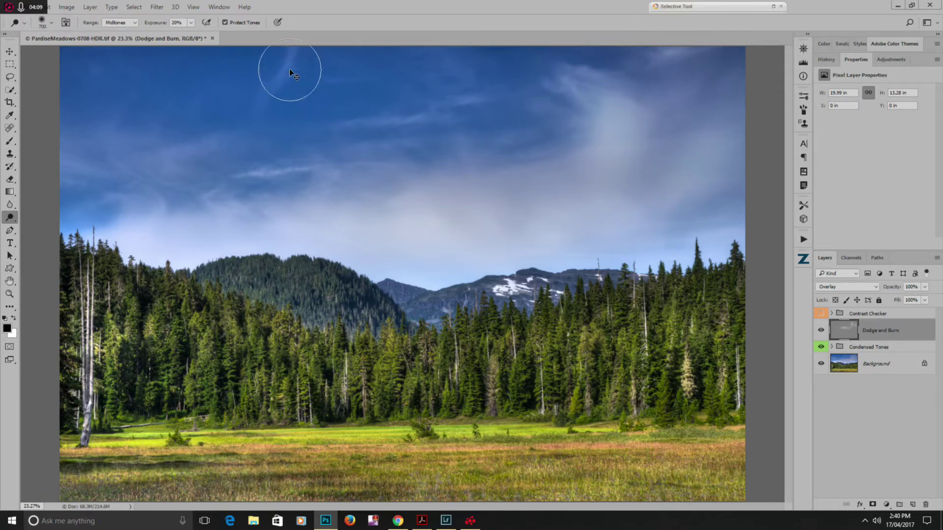
{"action": "mouse_move", "coordinate": [260, 113]}
{"action": "left_mouse_down"}
{"action": "mouse_move", "coordinate": [240, 144]}
{"action": "mouse_move", "coordinate": [155, 158]}
{"action": "mouse_move", "coordinate": [188, 155]}
{"action": "mouse_move", "coordinate": [114, 177]}
{"action": "mouse_move", "coordinate": [119, 167]}
{"action": "mouse_move", "coordinate": [86, 152]}
{"action": "mouse_move", "coordinate": [245, 232]}
{"action": "mouse_move", "coordinate": [270, 217]}
{"action": "mouse_move", "coordinate": [447, 211]}
{"action": "mouse_move", "coordinate": [600, 171]}
{"action": "mouse_move", "coordinate": [455, 183]}
{"action": "left_mouse_up"}
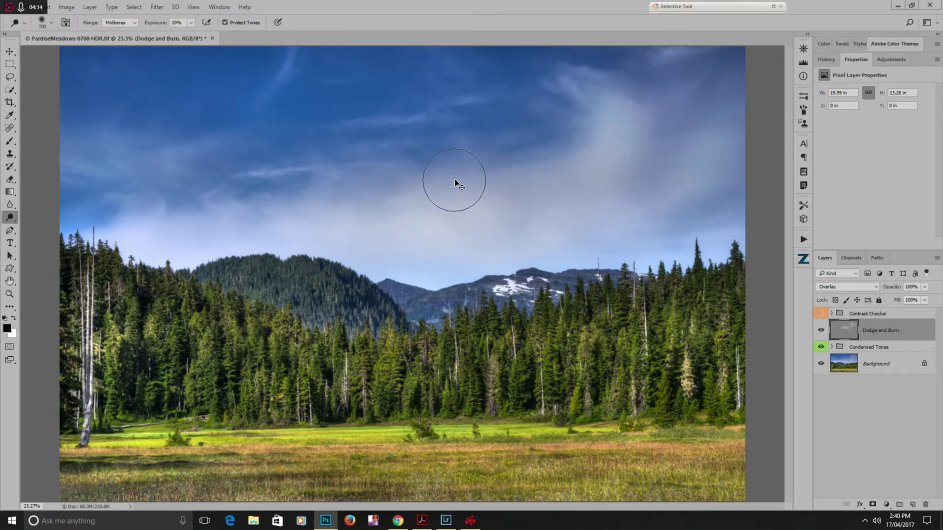
Step: Toggle the dodged Dodge and Burn layer on and off to compare, then delete it
{"action": "left_click", "coordinate": [820, 331]}
{"action": "left_click", "coordinate": [820, 331]}
{"action": "left_click", "coordinate": [820, 331]}
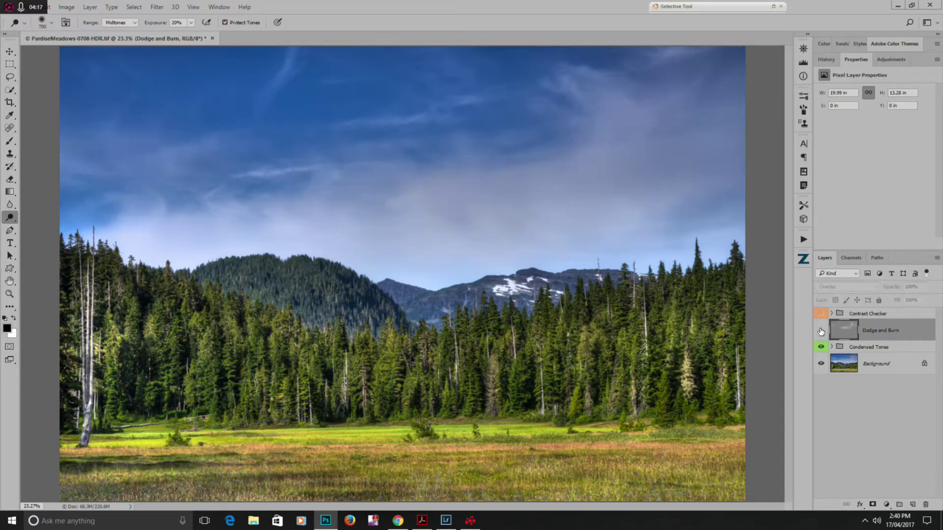
{"action": "left_click", "coordinate": [820, 331]}
{"action": "left_click", "coordinate": [820, 331]}
{"action": "left_click", "coordinate": [820, 331]}
{"action": "left_click", "coordinate": [820, 331]}
{"action": "left_click", "coordinate": [820, 331]}
{"action": "left_click", "coordinate": [821, 331]}
{"action": "left_click", "coordinate": [821, 331]}
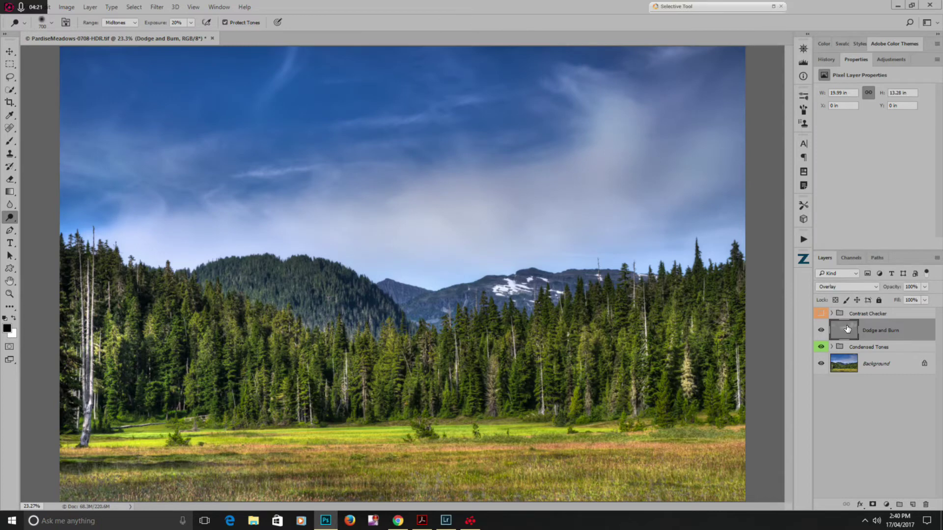
{"action": "mouse_move", "coordinate": [847, 329]}
{"action": "left_mouse_down"}
{"action": "mouse_move", "coordinate": [854, 406]}
{"action": "mouse_move", "coordinate": [883, 417]}
{"action": "mouse_move", "coordinate": [927, 507]}
{"action": "left_mouse_up"}
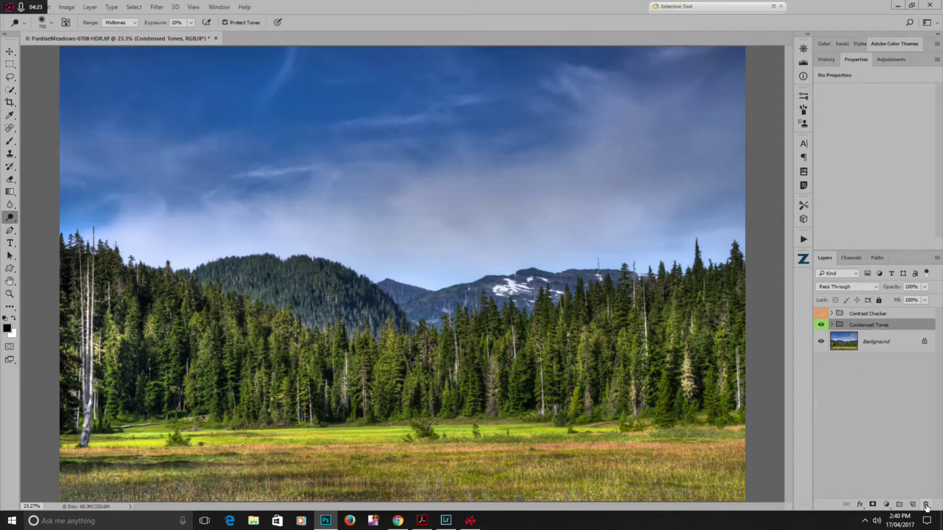
Step: Create a fresh, empty Dodge and Burn layer from the Zone System panel
{"action": "left_click", "coordinate": [804, 259]}
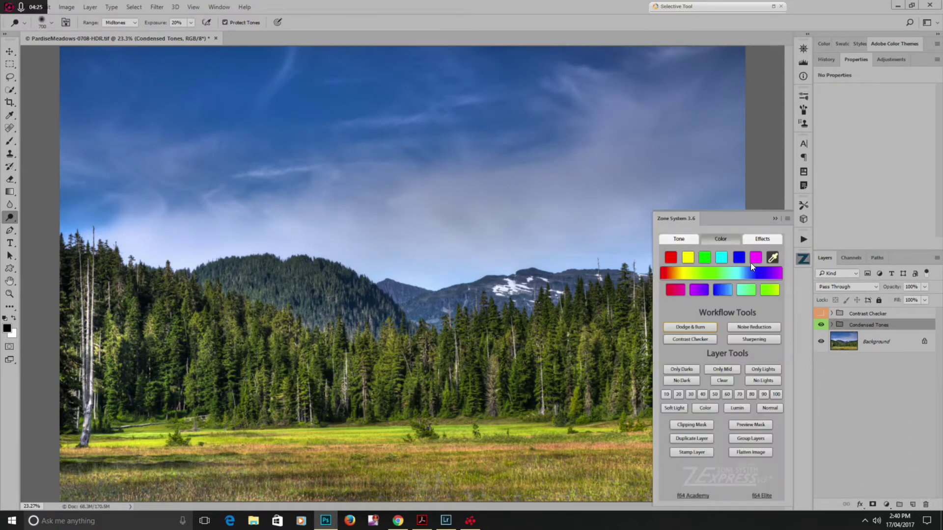
{"action": "left_click", "coordinate": [693, 327]}
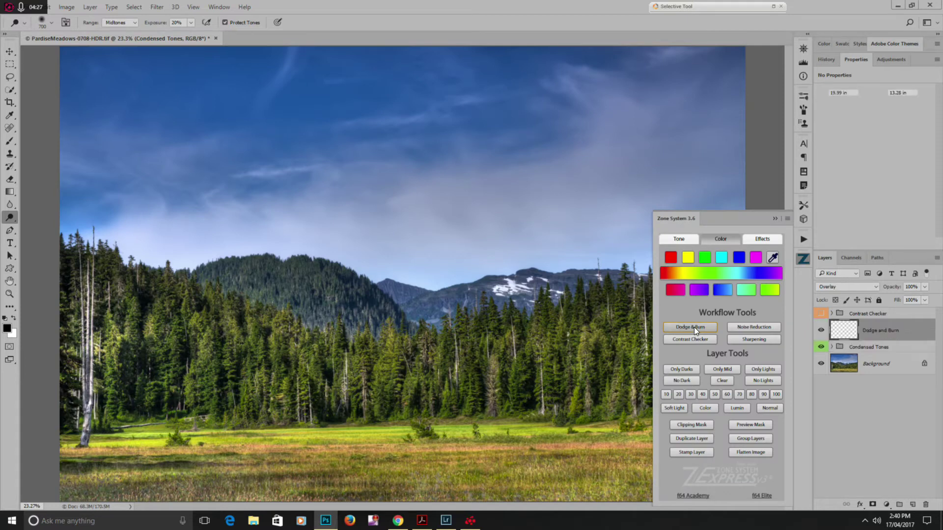
{"action": "left_click", "coordinate": [467, 217]}
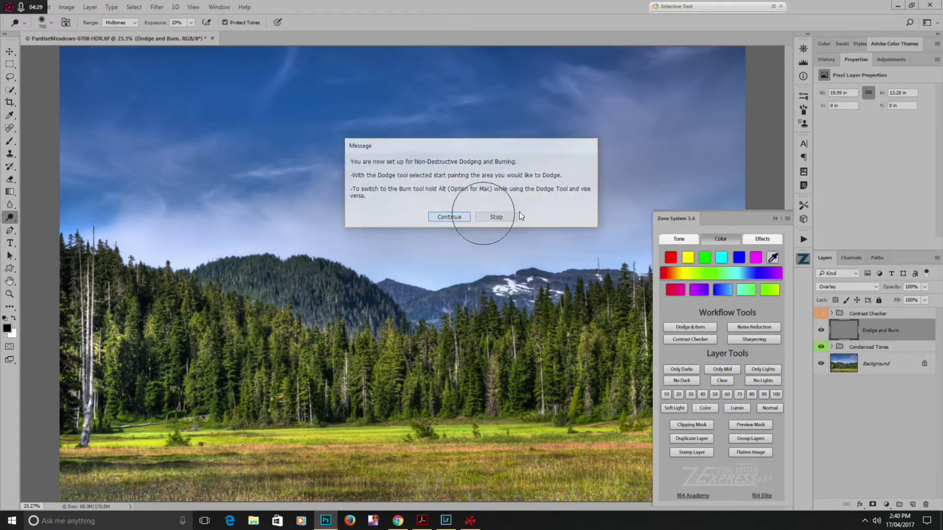
{"action": "left_click", "coordinate": [775, 218]}
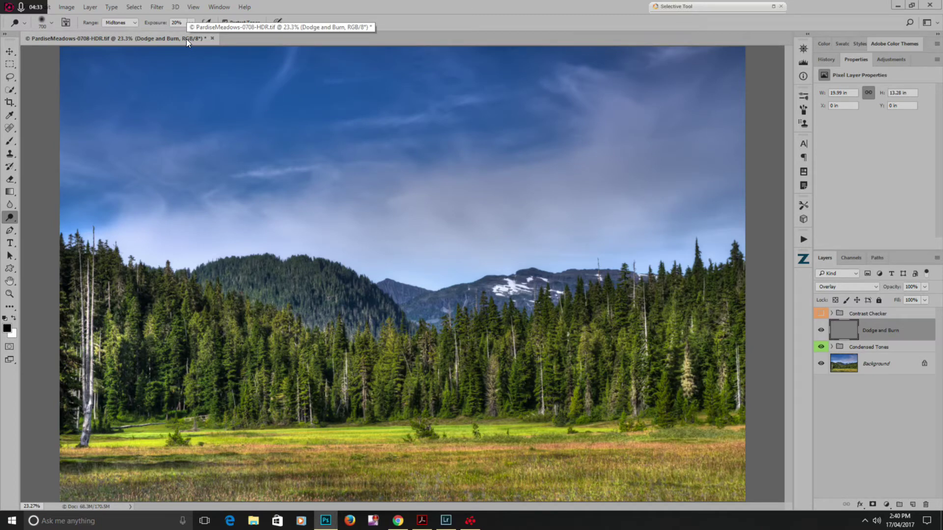
Step: Dodge the sky at 10% exposure, then lighten the faint cloud streak at brush size 250
{"action": "key", "text": "1"}
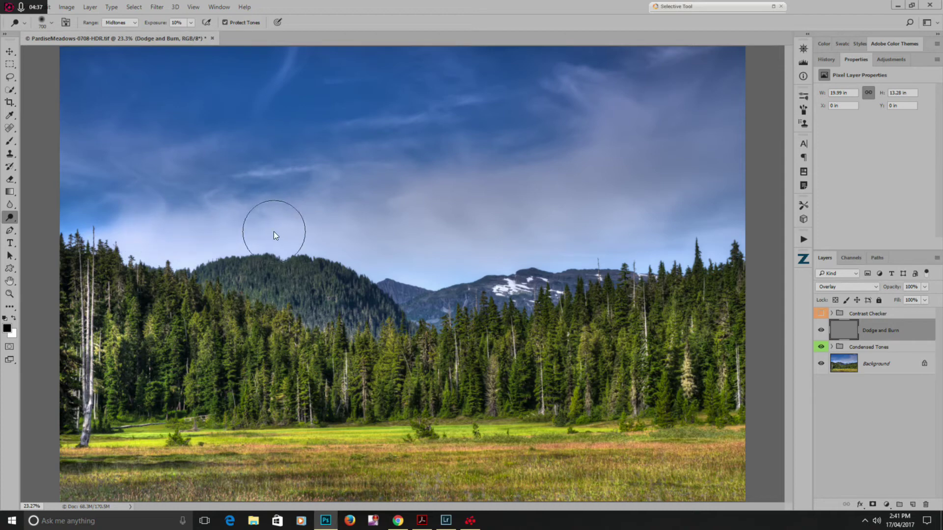
{"action": "mouse_move", "coordinate": [274, 232]}
{"action": "left_mouse_down"}
{"action": "mouse_move", "coordinate": [551, 185]}
{"action": "mouse_move", "coordinate": [521, 219]}
{"action": "mouse_move", "coordinate": [588, 208]}
{"action": "left_mouse_up"}
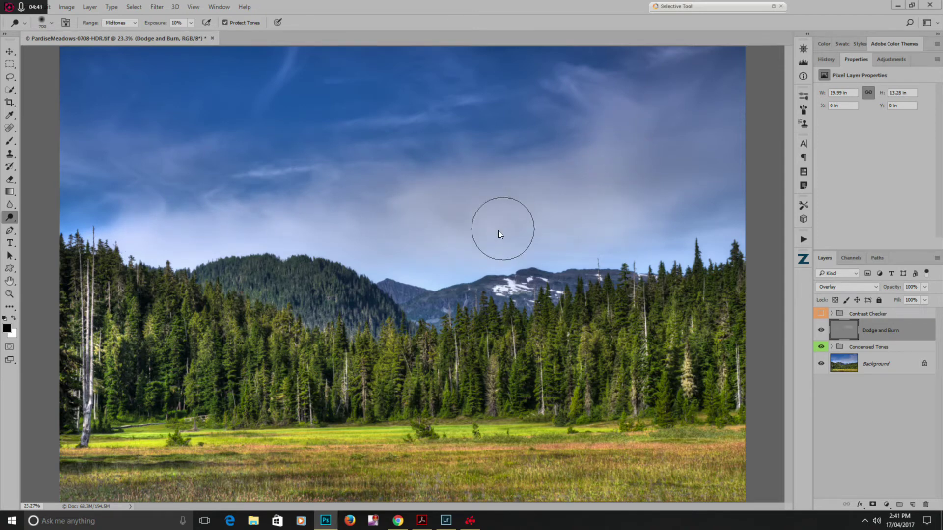
{"action": "mouse_move", "coordinate": [498, 233]}
{"action": "left_mouse_down"}
{"action": "mouse_move", "coordinate": [414, 255]}
{"action": "mouse_move", "coordinate": [279, 244]}
{"action": "mouse_move", "coordinate": [317, 237]}
{"action": "mouse_move", "coordinate": [233, 243]}
{"action": "mouse_move", "coordinate": [219, 241]}
{"action": "mouse_move", "coordinate": [164, 171]}
{"action": "left_mouse_up"}
{"action": "key", "text": "bracketleft"}
{"action": "key", "text": "bracketleft"}
{"action": "key", "text": "bracketleft"}
{"action": "key", "text": "bracketleft"}
{"action": "key", "text": "bracketleft"}
{"action": "mouse_move", "coordinate": [289, 60]}
{"action": "left_mouse_down"}
{"action": "mouse_move", "coordinate": [254, 112]}
{"action": "mouse_move", "coordinate": [263, 91]}
{"action": "mouse_move", "coordinate": [238, 169]}
{"action": "mouse_move", "coordinate": [284, 107]}
{"action": "left_mouse_up"}
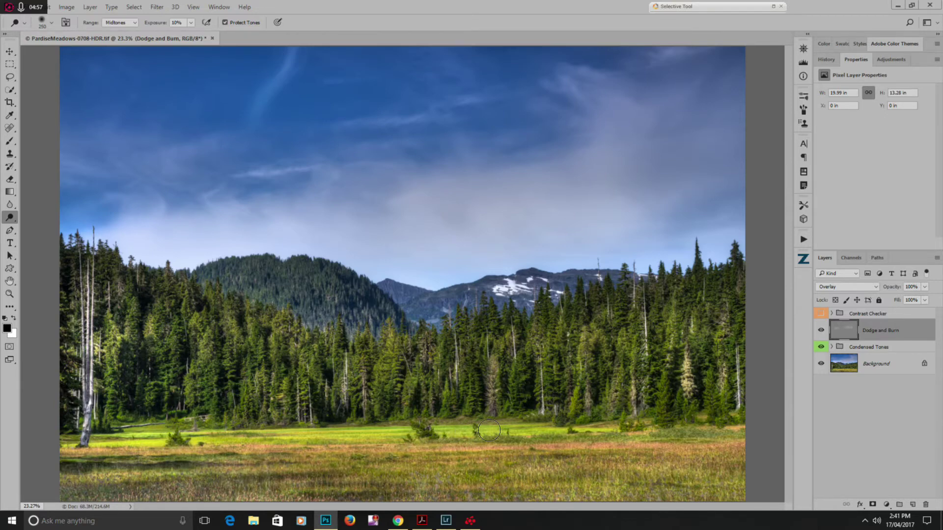
Step: Dodge the meadow along the tree-line base and the lower meadow with a 150 brush
{"action": "mouse_move", "coordinate": [386, 412]}
{"action": "left_mouse_down"}
{"action": "mouse_move", "coordinate": [409, 423]}
{"action": "mouse_move", "coordinate": [382, 413]}
{"action": "mouse_move", "coordinate": [293, 341]}
{"action": "mouse_move", "coordinate": [312, 426]}
{"action": "mouse_move", "coordinate": [91, 410]}
{"action": "mouse_move", "coordinate": [132, 407]}
{"action": "mouse_move", "coordinate": [111, 414]}
{"action": "mouse_move", "coordinate": [145, 426]}
{"action": "mouse_move", "coordinate": [119, 438]}
{"action": "mouse_move", "coordinate": [147, 435]}
{"action": "mouse_move", "coordinate": [93, 436]}
{"action": "mouse_move", "coordinate": [221, 433]}
{"action": "left_mouse_up"}
{"action": "key", "text": "bracketleft"}
{"action": "key", "text": "bracketleft"}
{"action": "key", "text": "bracketleft"}
{"action": "mouse_move", "coordinate": [287, 432]}
{"action": "left_mouse_down"}
{"action": "mouse_move", "coordinate": [578, 438]}
{"action": "mouse_move", "coordinate": [546, 437]}
{"action": "left_mouse_up"}
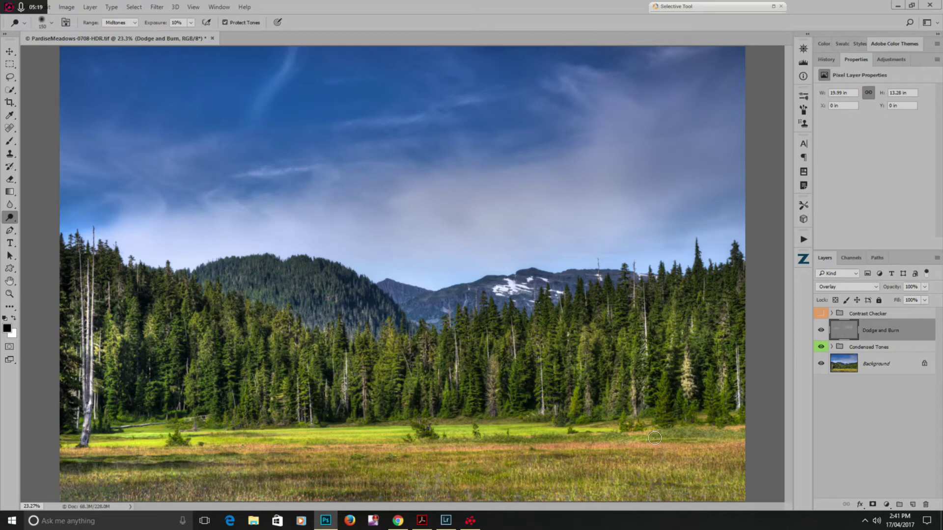
{"action": "mouse_move", "coordinate": [654, 438]}
{"action": "left_mouse_down"}
{"action": "mouse_move", "coordinate": [702, 439]}
{"action": "mouse_move", "coordinate": [438, 451]}
{"action": "mouse_move", "coordinate": [272, 442]}
{"action": "mouse_move", "coordinate": [323, 448]}
{"action": "mouse_move", "coordinate": [298, 443]}
{"action": "mouse_move", "coordinate": [78, 493]}
{"action": "mouse_move", "coordinate": [158, 482]}
{"action": "mouse_move", "coordinate": [197, 494]}
{"action": "left_mouse_up"}
{"action": "mouse_move", "coordinate": [275, 494]}
{"action": "left_mouse_down"}
{"action": "mouse_move", "coordinate": [374, 486]}
{"action": "mouse_move", "coordinate": [235, 482]}
{"action": "mouse_move", "coordinate": [378, 479]}
{"action": "mouse_move", "coordinate": [273, 492]}
{"action": "left_mouse_up"}
{"action": "mouse_move", "coordinate": [405, 495]}
{"action": "left_mouse_down"}
{"action": "mouse_move", "coordinate": [560, 491]}
{"action": "mouse_move", "coordinate": [488, 497]}
{"action": "mouse_move", "coordinate": [474, 476]}
{"action": "mouse_move", "coordinate": [490, 487]}
{"action": "mouse_move", "coordinate": [744, 476]}
{"action": "left_mouse_up"}
{"action": "left_click", "coordinate": [821, 332]}
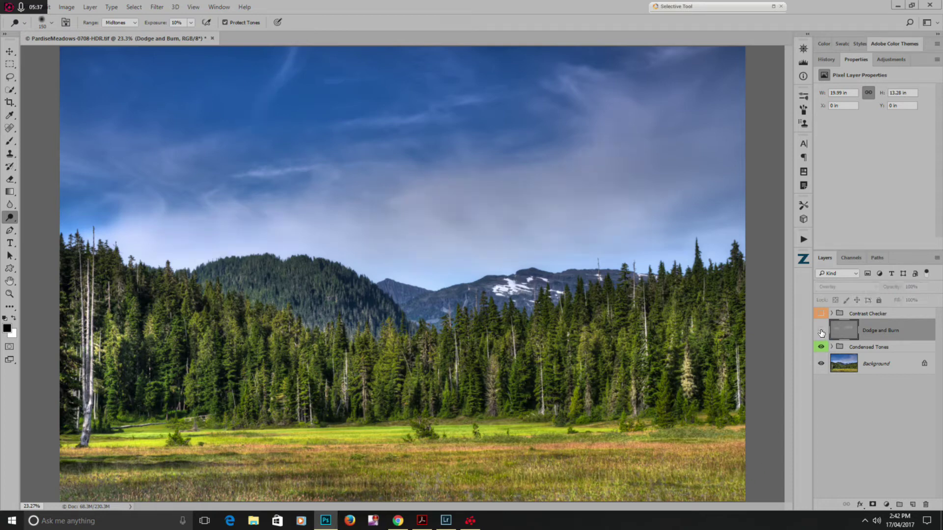
{"action": "left_click", "coordinate": [821, 332]}
{"action": "left_click", "coordinate": [821, 333]}
{"action": "left_click", "coordinate": [821, 332]}
{"action": "left_click", "coordinate": [821, 332]}
{"action": "left_click", "coordinate": [821, 332]}
{"action": "left_click", "coordinate": [821, 333]}
{"action": "left_click", "coordinate": [820, 333]}
{"action": "left_click", "coordinate": [821, 333]}
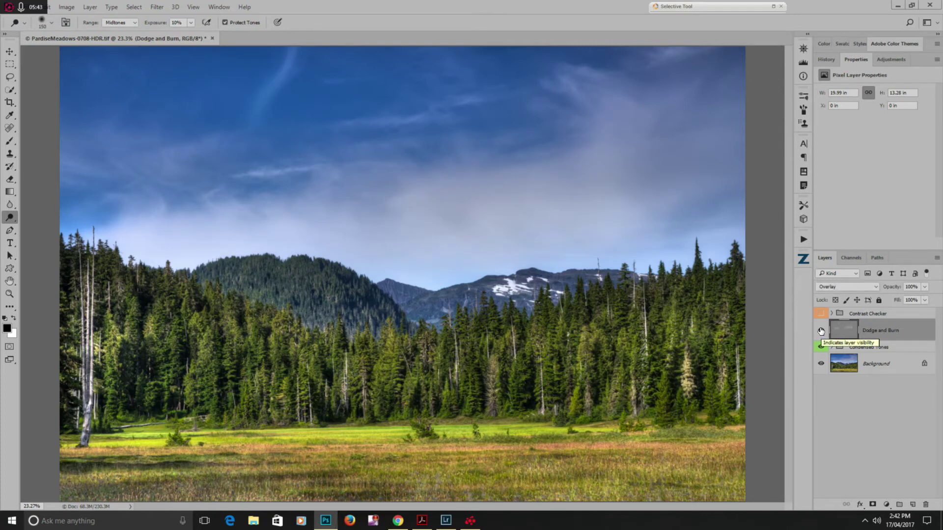
{"action": "left_click", "coordinate": [820, 314]}
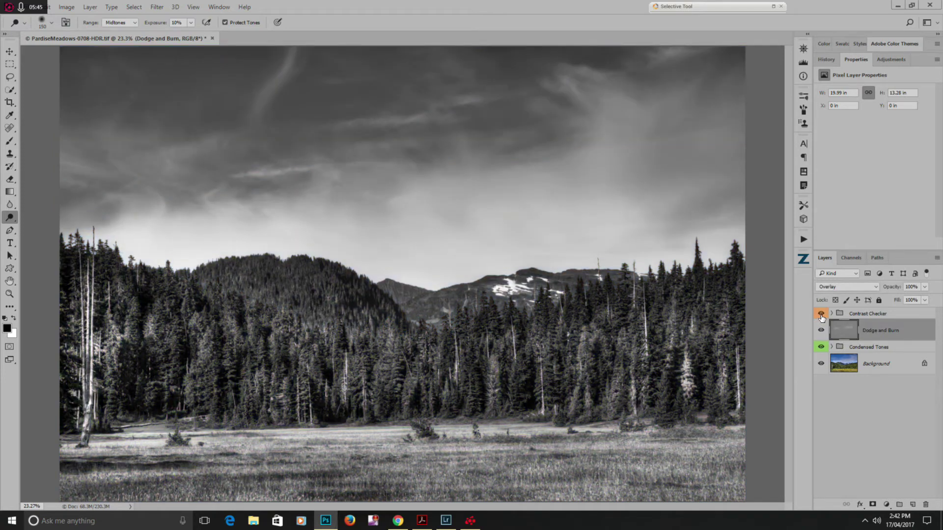
{"action": "left_click", "coordinate": [821, 364], "text": "alt"}
{"action": "left_click", "coordinate": [820, 363], "text": "alt"}
{"action": "left_click", "coordinate": [821, 334], "text": "alt"}
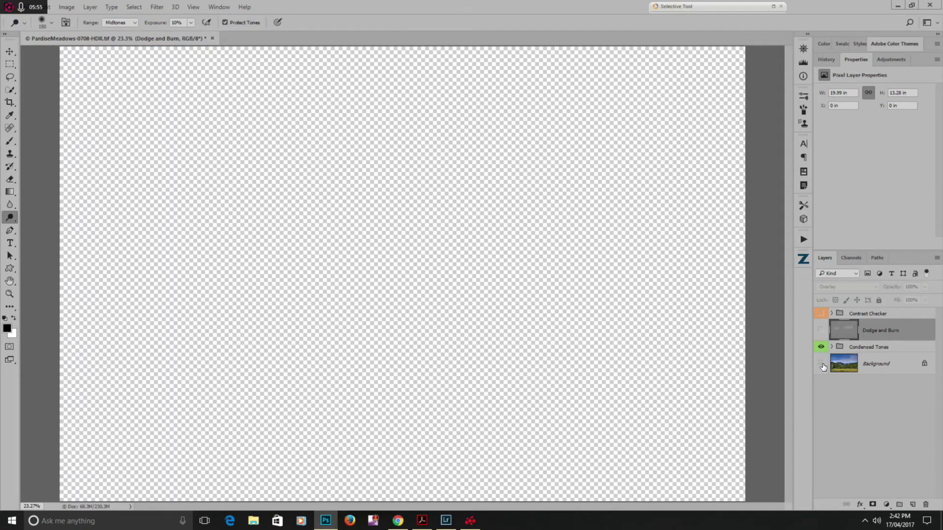
{"action": "left_click", "coordinate": [821, 365], "text": "alt"}
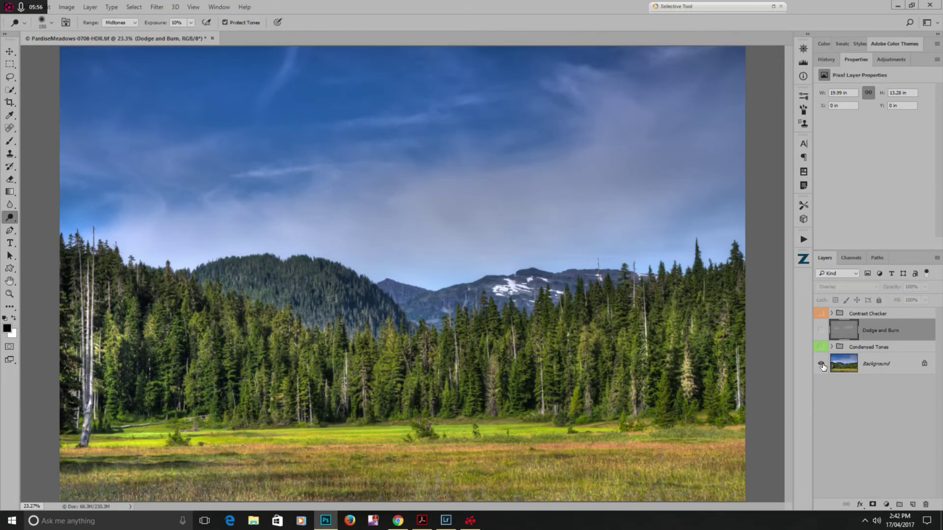
{"action": "left_click", "coordinate": [820, 316]}
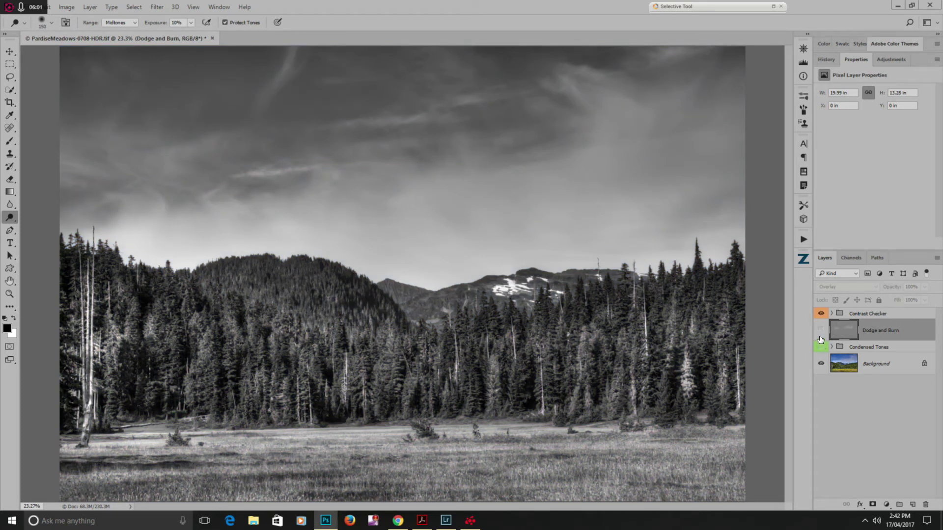
{"action": "left_click", "coordinate": [820, 334]}
{"action": "left_click", "coordinate": [820, 334]}
{"action": "left_click", "coordinate": [820, 334]}
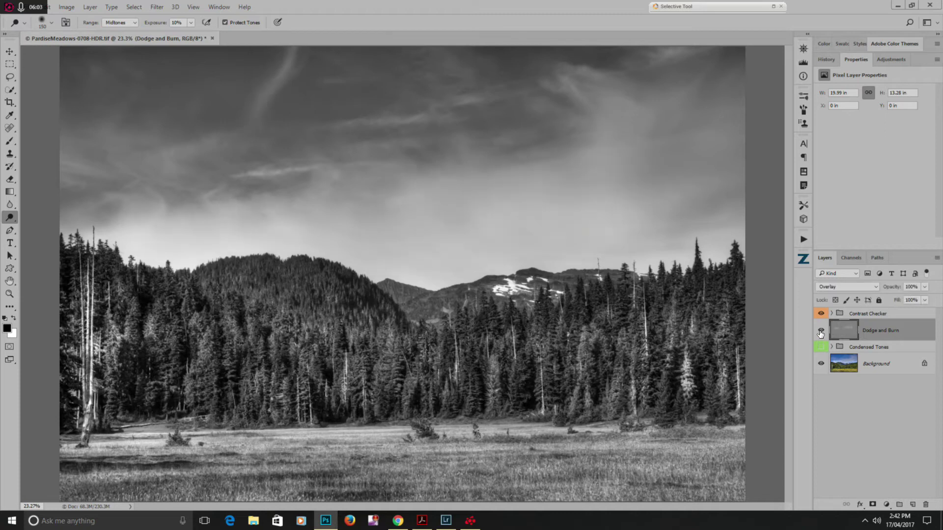
{"action": "left_click", "coordinate": [820, 334]}
{"action": "left_click", "coordinate": [820, 333]}
{"action": "left_click", "coordinate": [820, 334]}
{"action": "left_click", "coordinate": [820, 333]}
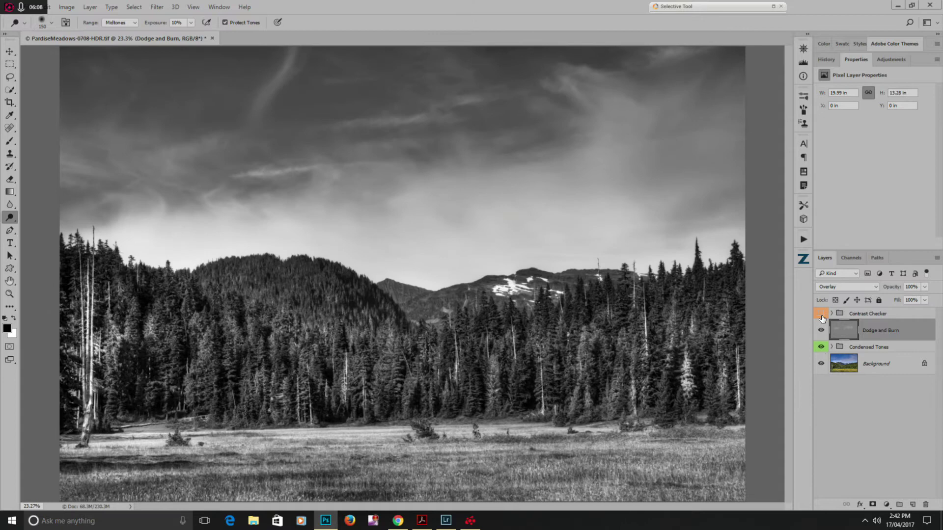
{"action": "left_click", "coordinate": [820, 315]}
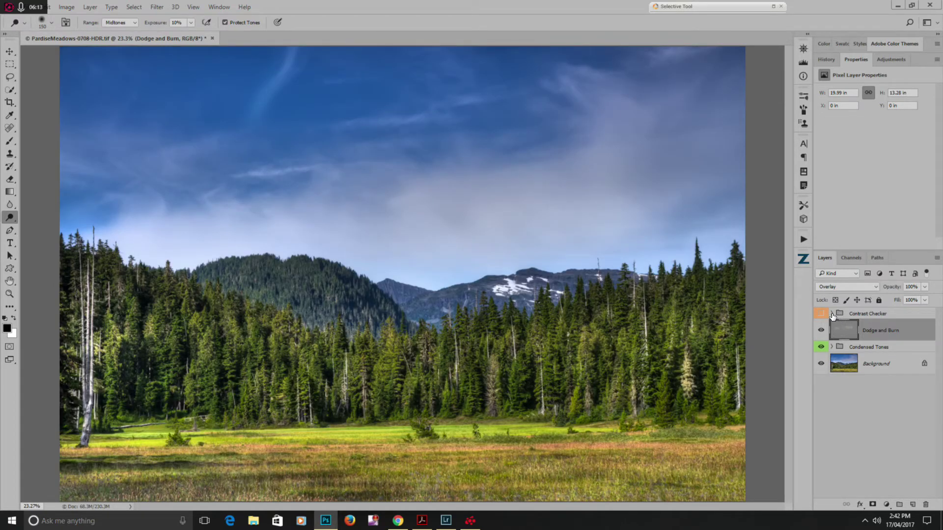
{"action": "left_click", "coordinate": [854, 315]}
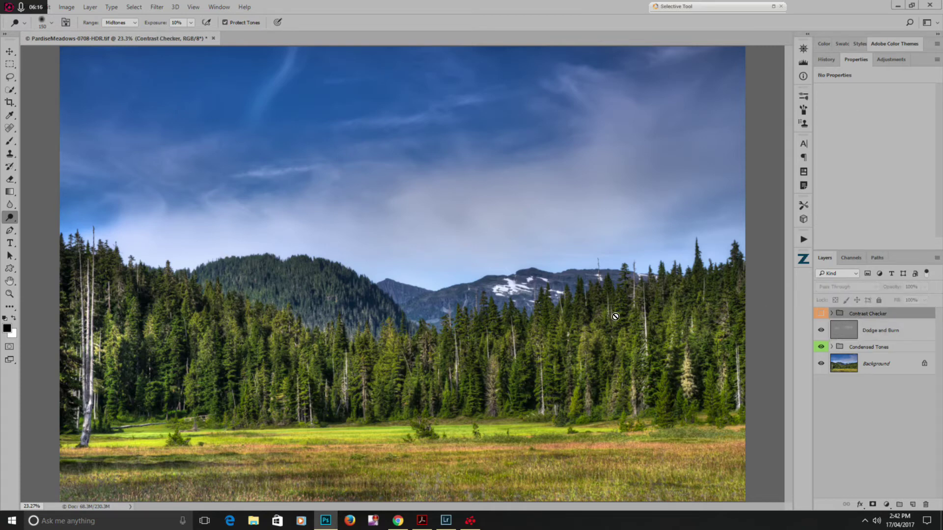
Step: Create a green-yellow Yellow Analogous colour mask layer and target its curves adjustment
{"action": "left_click", "coordinate": [803, 261]}
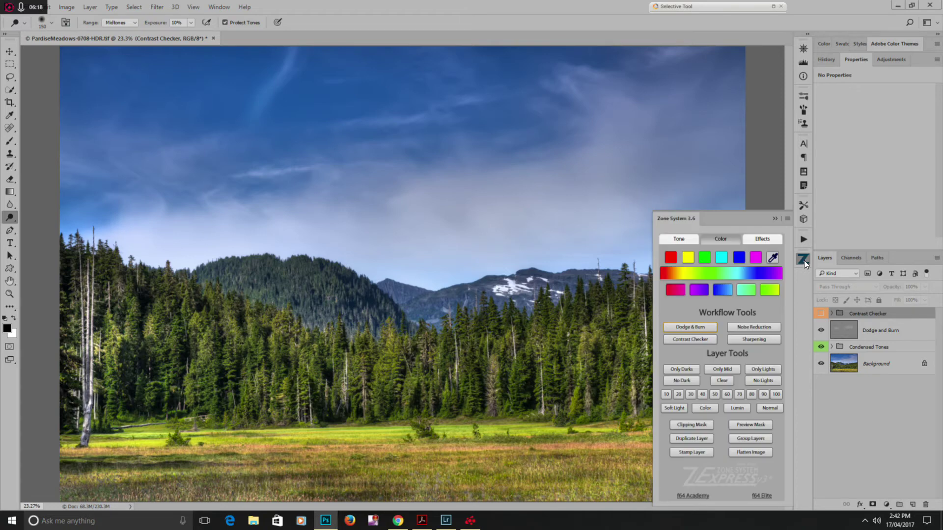
{"action": "left_click", "coordinate": [764, 290]}
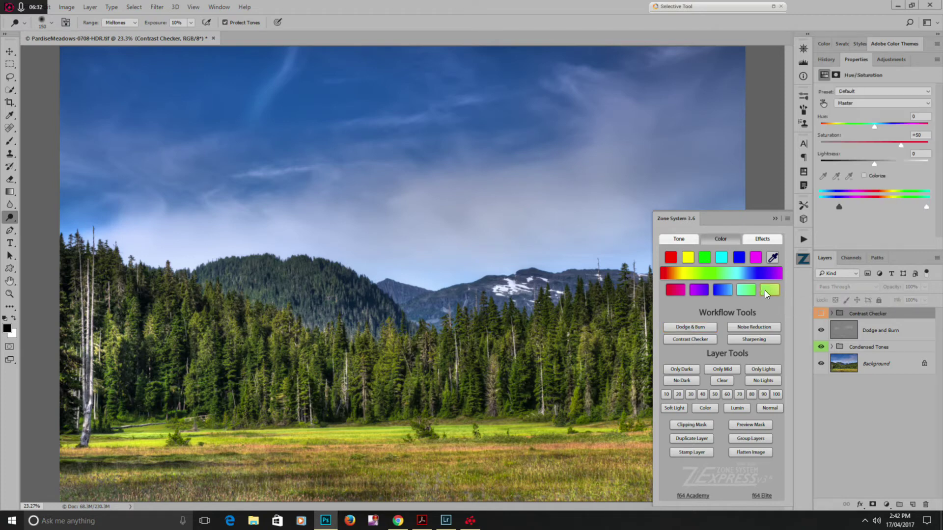
{"action": "left_click", "coordinate": [855, 363]}
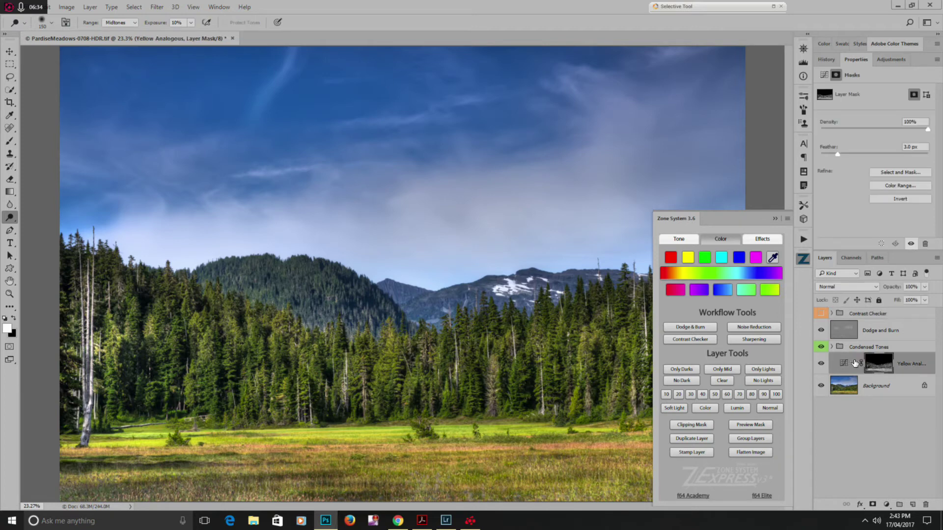
{"action": "left_click", "coordinate": [844, 364]}
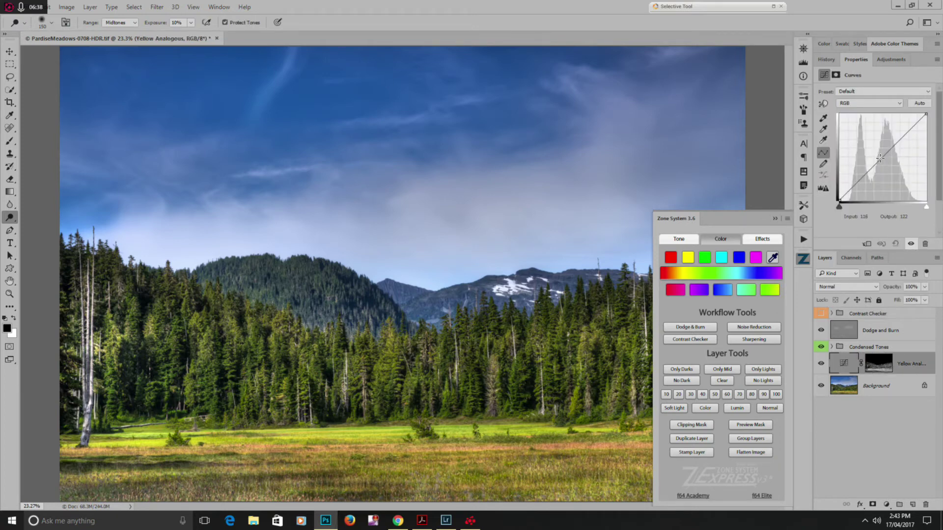
Step: Shape the RGB curve with shadow, midtone and highlight points and a pulled-in white point
{"action": "left_click", "coordinate": [777, 218]}
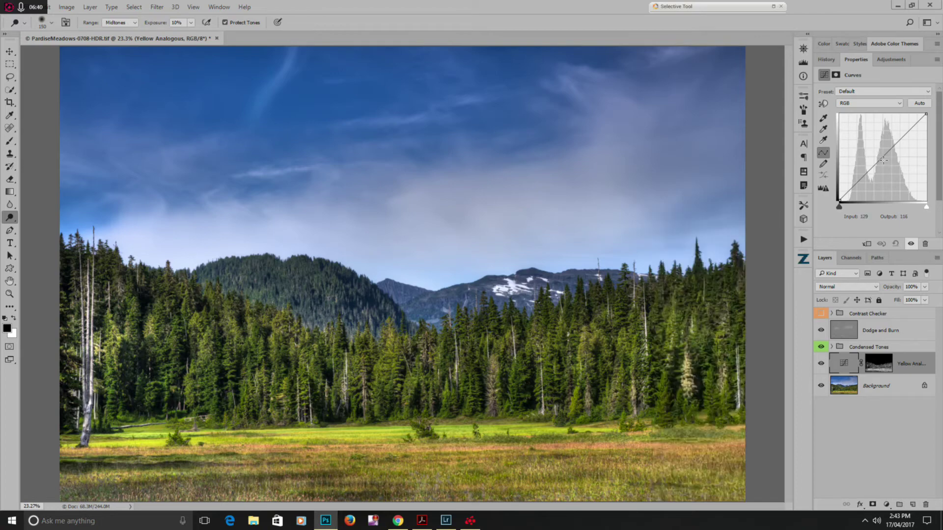
{"action": "left_click_drag", "start_coordinate": [861, 180], "coordinate": [879, 160]}
{"action": "left_click", "coordinate": [879, 160], "text": "ctrl"}
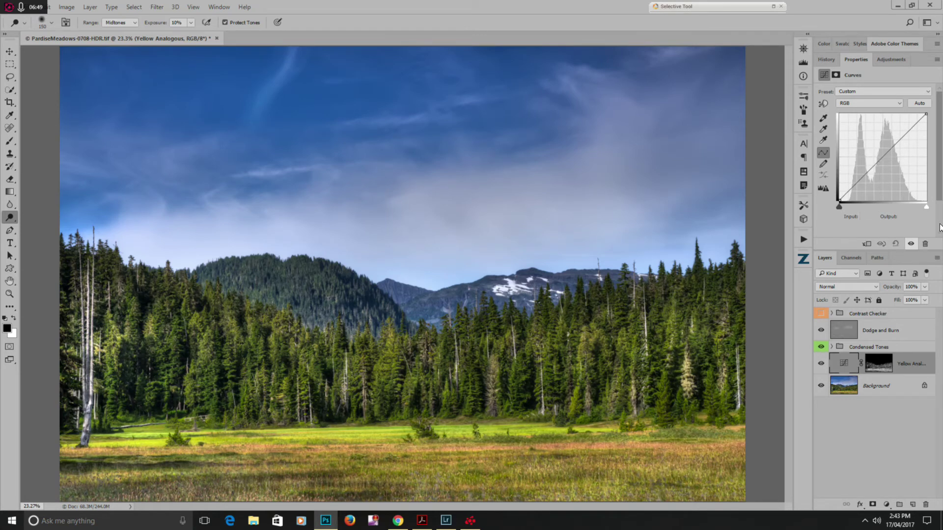
{"action": "left_click", "coordinate": [880, 158]}
{"action": "left_click", "coordinate": [858, 184]}
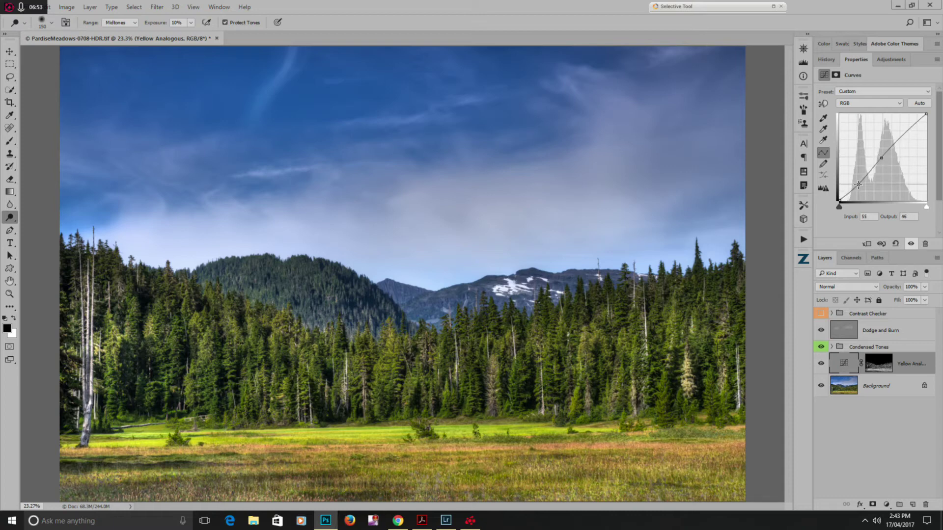
{"action": "left_click_drag", "start_coordinate": [857, 185], "coordinate": [858, 184]}
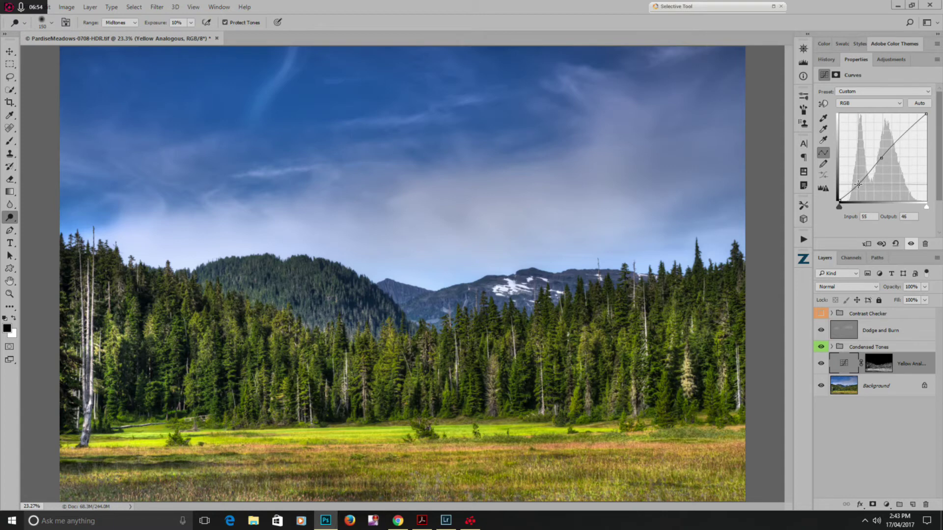
{"action": "left_click", "coordinate": [899, 136]}
{"action": "mouse_move", "coordinate": [925, 207]}
{"action": "left_mouse_down"}
{"action": "mouse_move", "coordinate": [912, 206]}
{"action": "mouse_move", "coordinate": [926, 207]}
{"action": "left_mouse_up"}
Step: Lift the Green channel curve slightly and fine-tune a midpoint on the Blue channel curve
{"action": "left_click", "coordinate": [896, 103]}
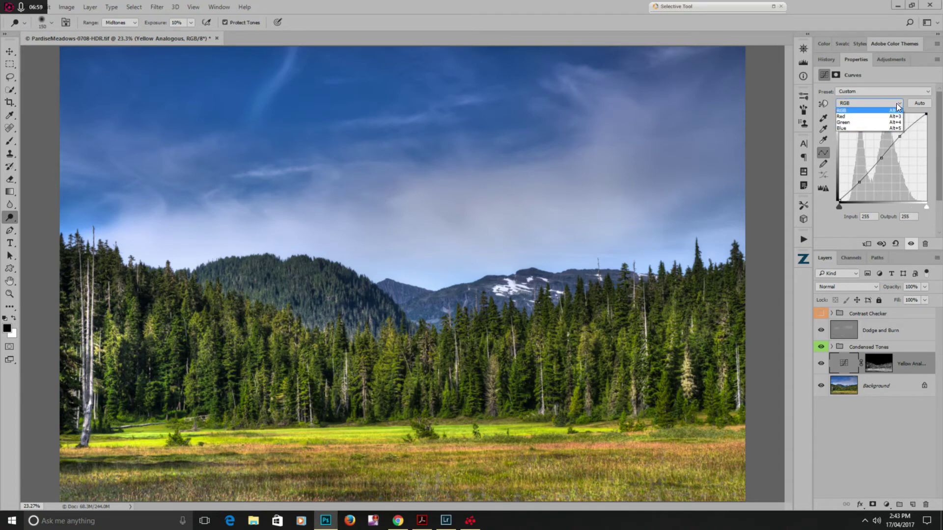
{"action": "left_click", "coordinate": [876, 123]}
{"action": "left_click_drag", "start_coordinate": [883, 156], "coordinate": [879, 154]}
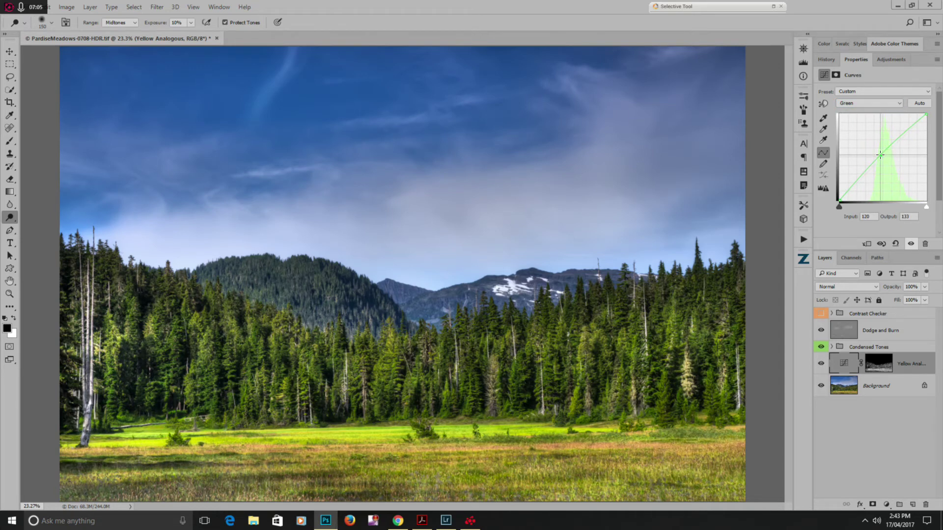
{"action": "left_click_drag", "start_coordinate": [880, 155], "coordinate": [882, 156]}
{"action": "left_click_drag", "start_coordinate": [882, 155], "coordinate": [883, 156]}
{"action": "left_click", "coordinate": [897, 103]}
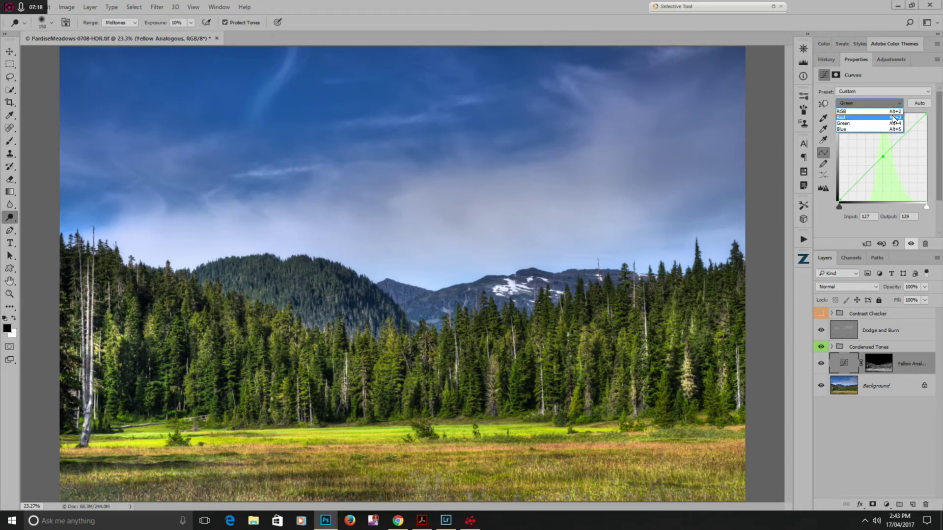
{"action": "left_click", "coordinate": [893, 129]}
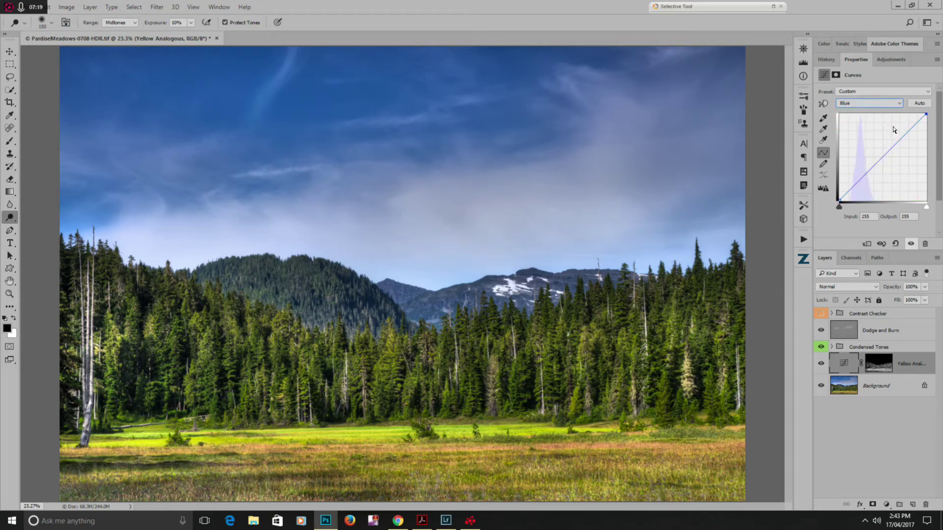
{"action": "left_click", "coordinate": [885, 156]}
{"action": "left_click_drag", "start_coordinate": [885, 156], "coordinate": [885, 156]}
Step: Toggle the Yellow Analogous layer's visibility to compare before and after
{"action": "left_click", "coordinate": [820, 363]}
{"action": "left_click", "coordinate": [821, 364]}
{"action": "left_click", "coordinate": [821, 365]}
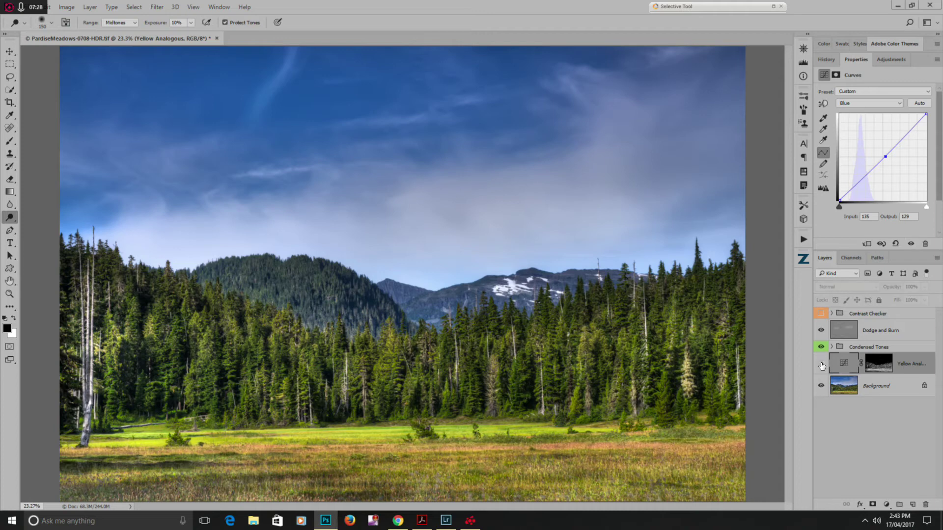
{"action": "left_click", "coordinate": [821, 364]}
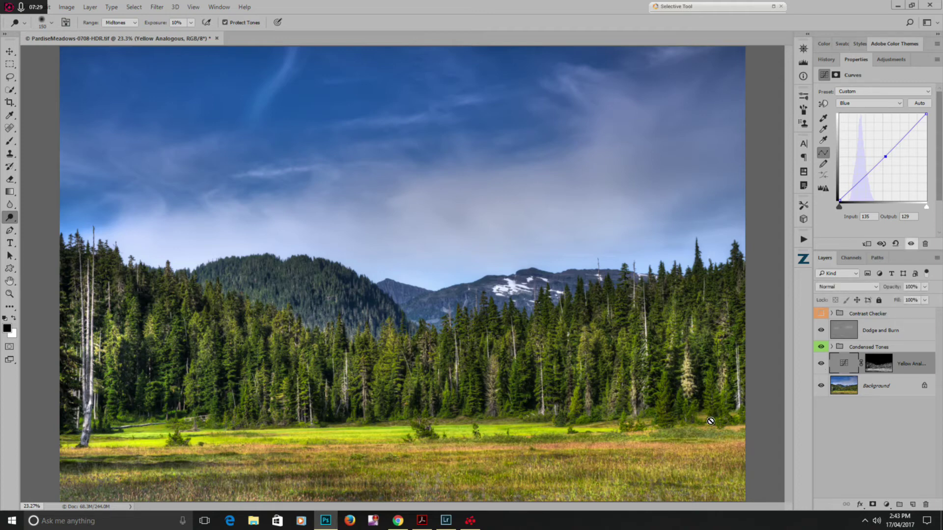
{"action": "left_click", "coordinate": [820, 364]}
{"action": "left_click", "coordinate": [821, 364]}
Step: Target the Yellow Analogous mask with a black brush at size 250, then re-enable the layer
{"action": "left_click", "coordinate": [881, 367]}
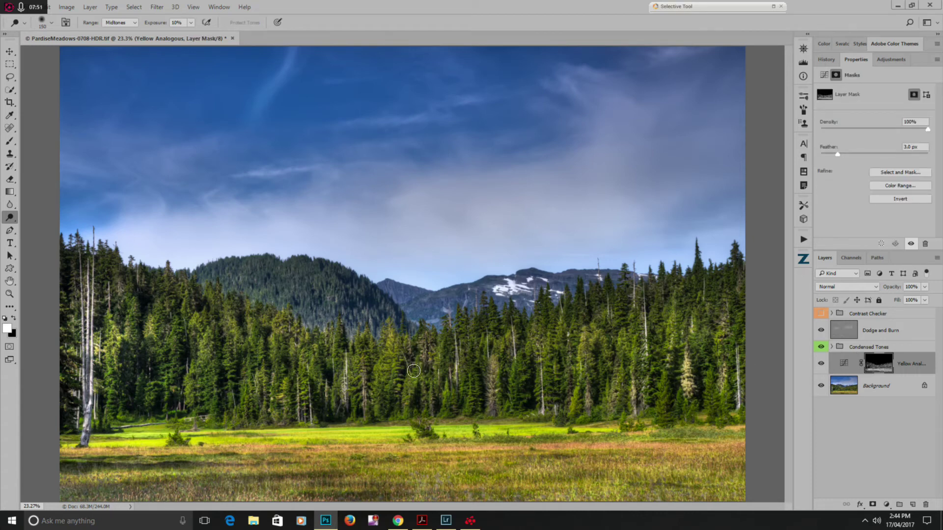
{"action": "key", "text": "b"}
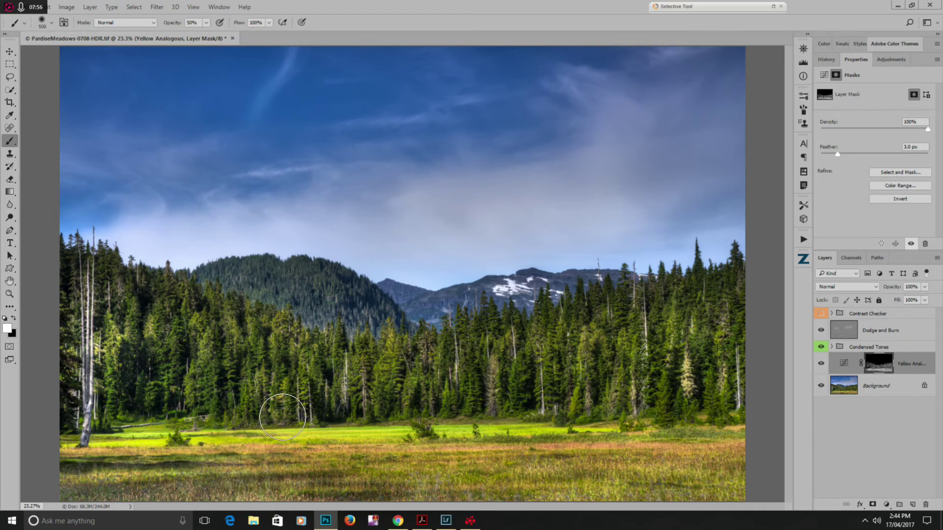
{"action": "key", "text": "x"}
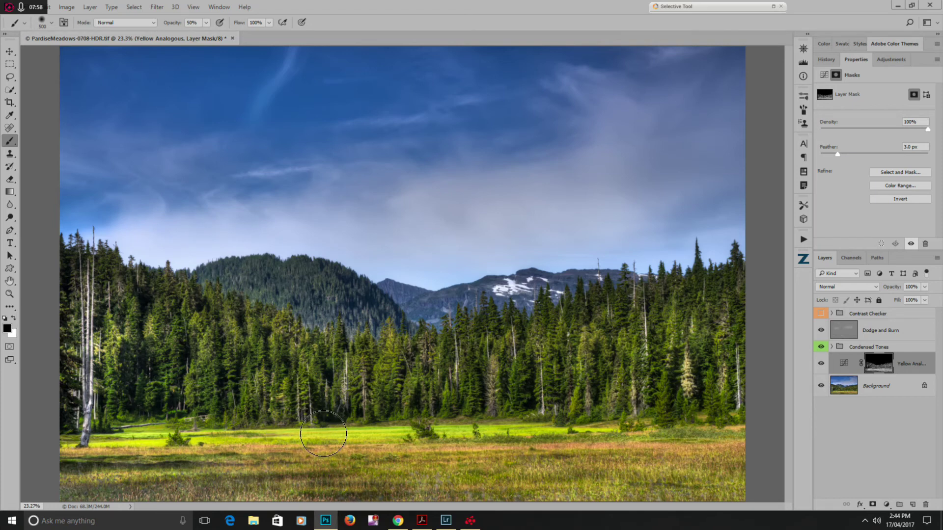
{"action": "key", "text": "bracketleft"}
{"action": "key", "text": "bracketleft"}
{"action": "key", "text": "bracketleft"}
{"action": "left_click", "coordinate": [820, 365]}
Step: Add a Blue Analogous colour mask layer and nudge its RGB curve midpoint down slightly
{"action": "left_click", "coordinate": [804, 261]}
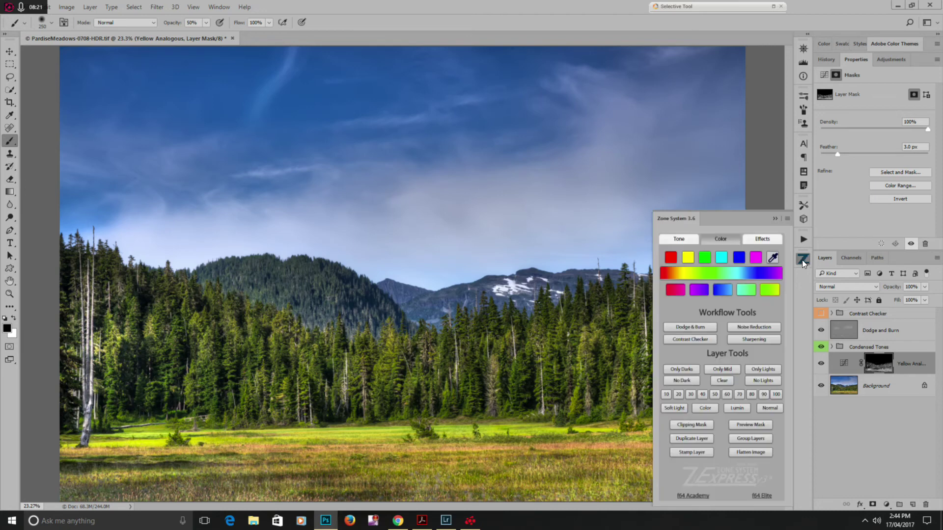
{"action": "left_click", "coordinate": [723, 291]}
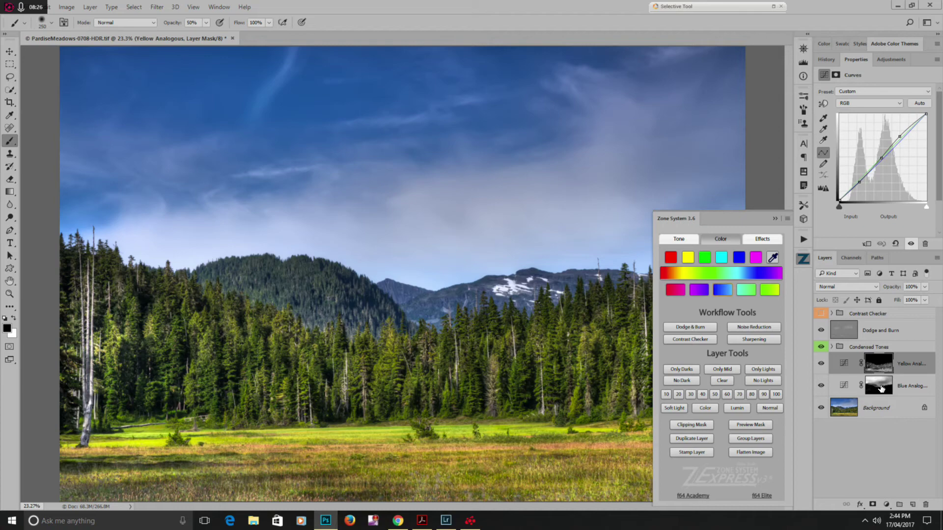
{"action": "left_click", "coordinate": [775, 218]}
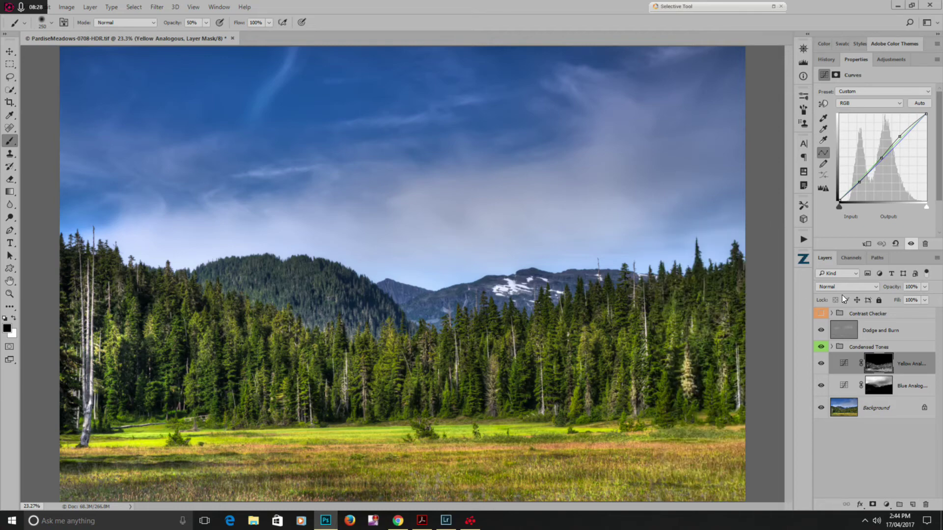
{"action": "left_click", "coordinate": [844, 389]}
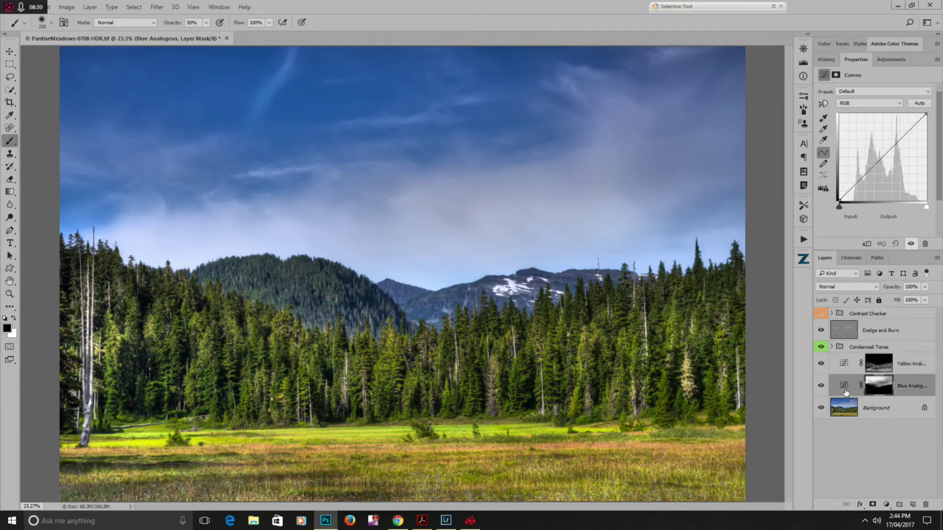
{"action": "left_click", "coordinate": [877, 391], "text": "alt"}
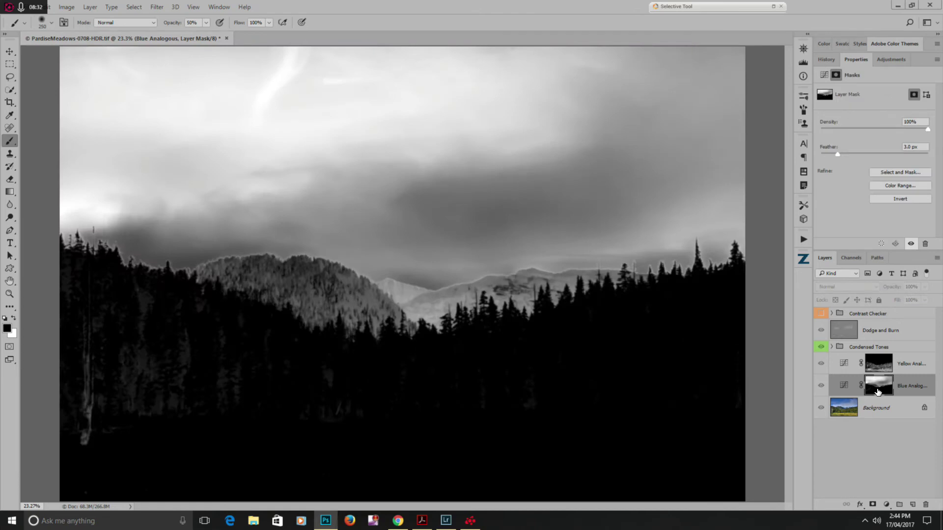
{"action": "left_click", "coordinate": [878, 391], "text": "alt"}
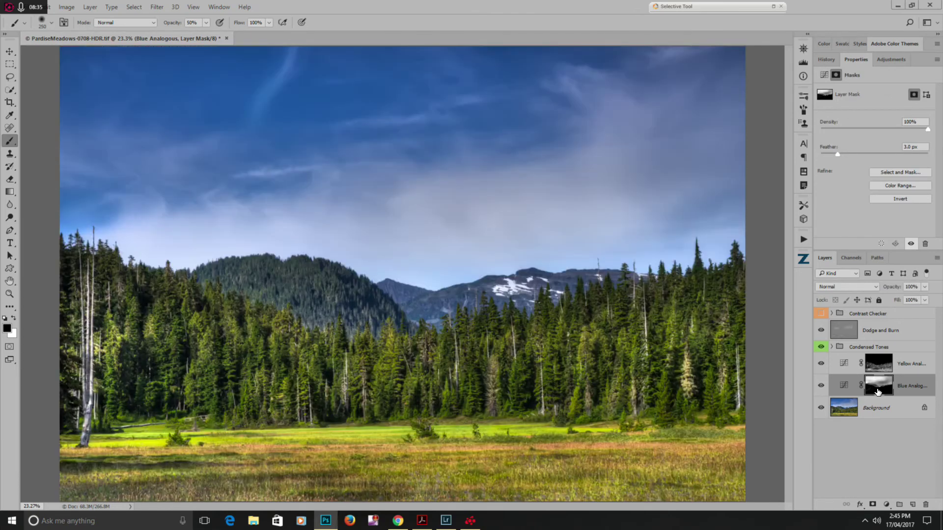
{"action": "left_click", "coordinate": [844, 387]}
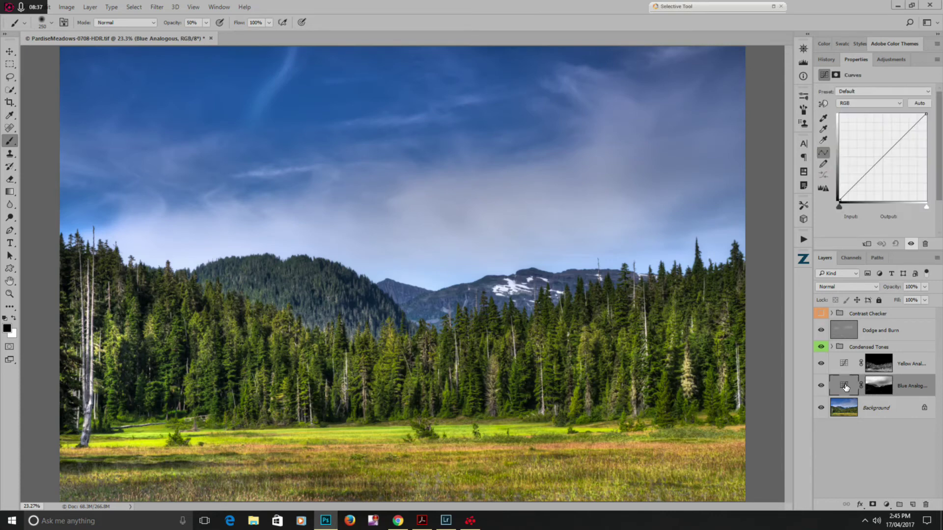
{"action": "left_click", "coordinate": [880, 159]}
{"action": "left_click_drag", "start_coordinate": [880, 159], "coordinate": [883, 162]}
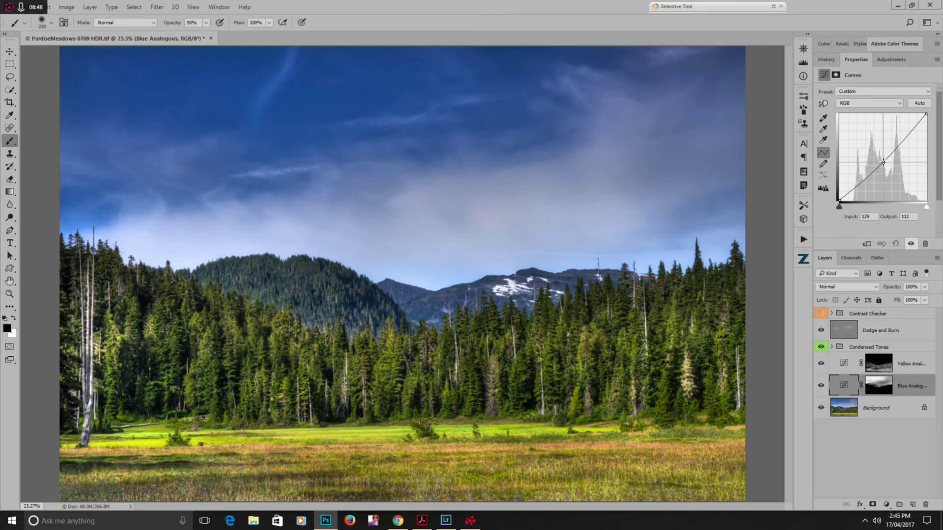
{"action": "left_click_drag", "start_coordinate": [883, 162], "coordinate": [881, 160]}
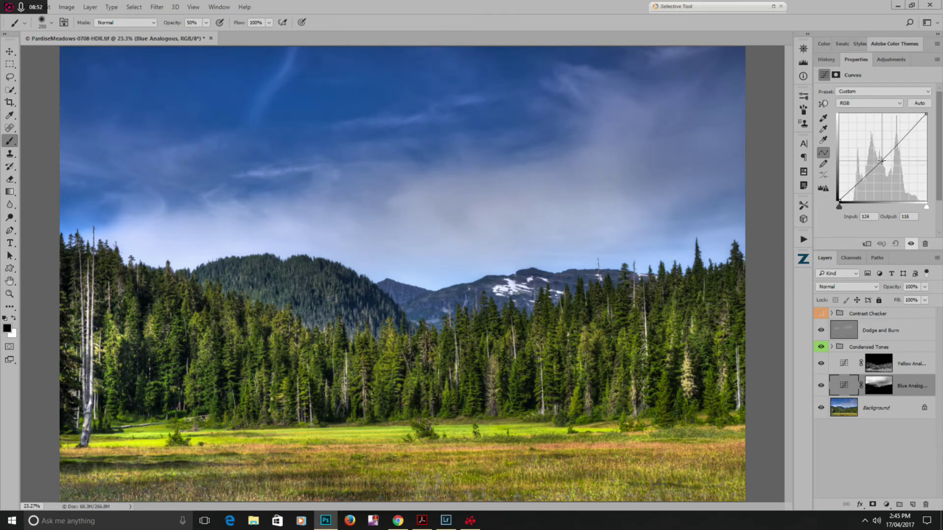
Step: Pull the Blue channel curve's midpoint down to darken and mute the sky, then return to RGB
{"action": "left_click", "coordinate": [897, 105]}
{"action": "left_click", "coordinate": [885, 128]}
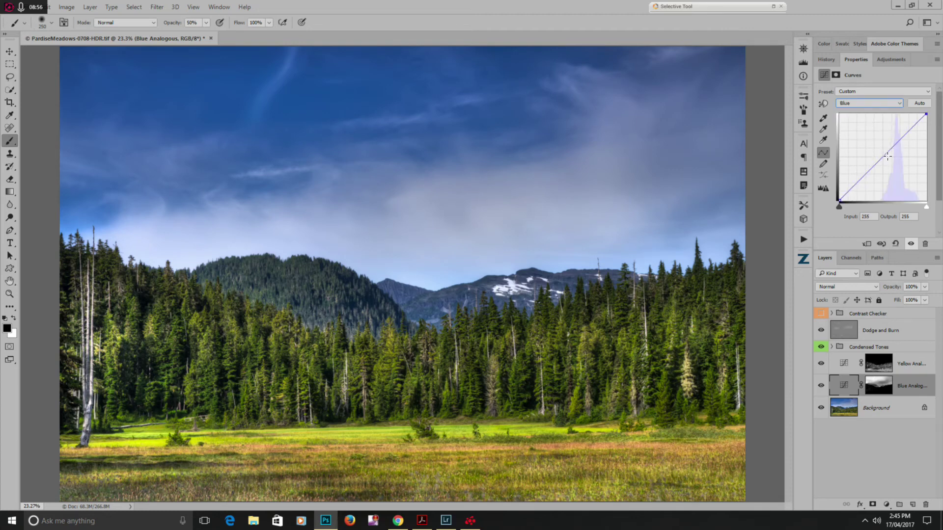
{"action": "left_click_drag", "start_coordinate": [883, 157], "coordinate": [880, 155]}
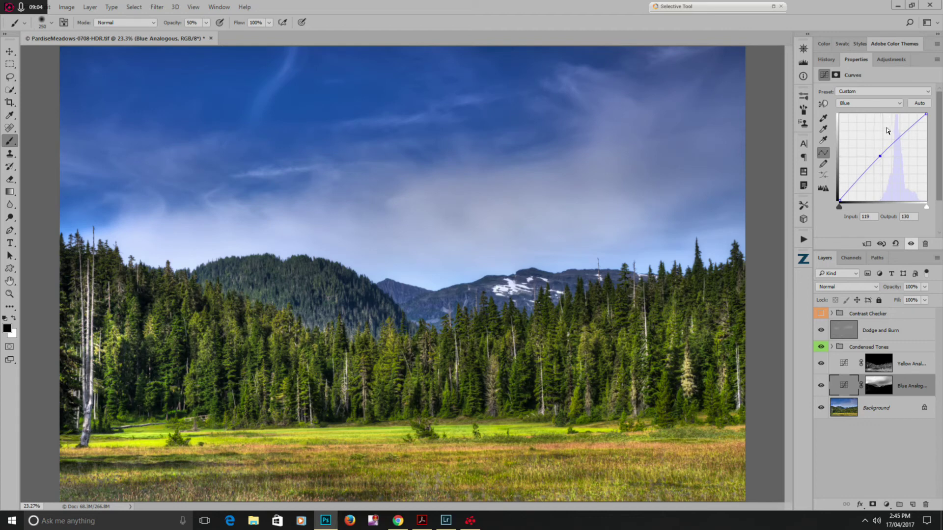
{"action": "left_click_drag", "start_coordinate": [879, 156], "coordinate": [893, 105]}
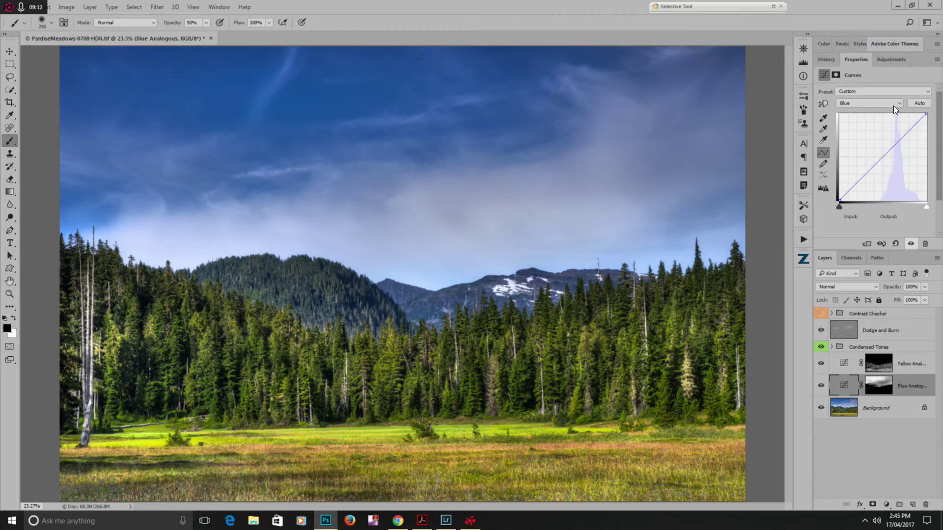
{"action": "left_click", "coordinate": [894, 105]}
{"action": "left_click", "coordinate": [872, 113]}
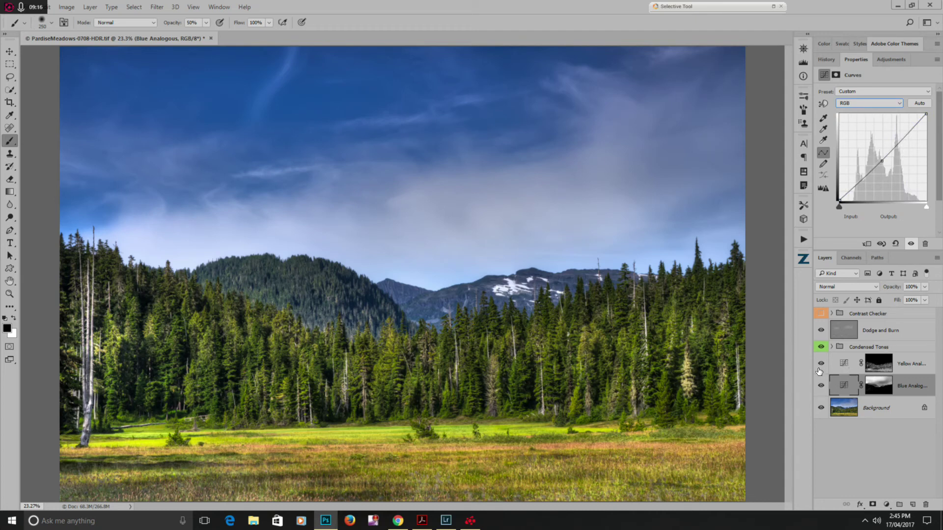
Step: Compare the original Background against all adjustments, then bring up Zone System's effects options
{"action": "left_click", "coordinate": [820, 411], "text": "alt"}
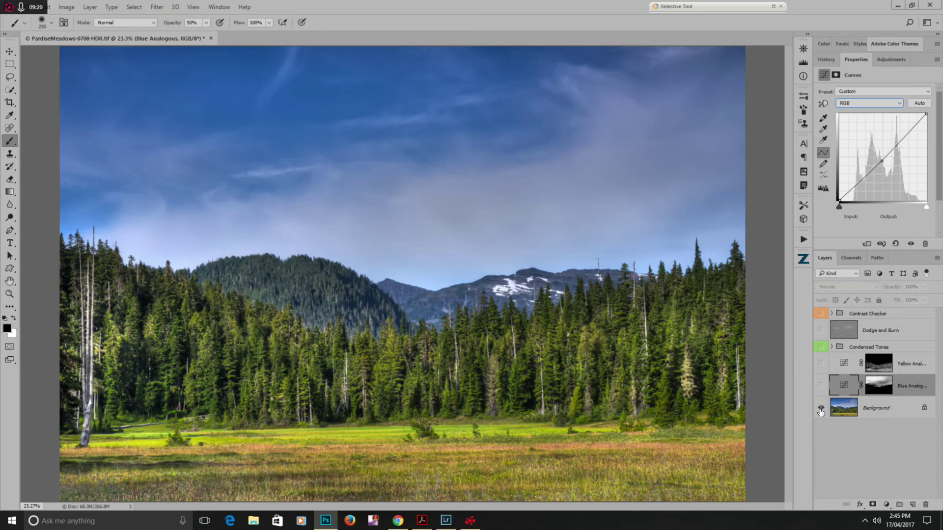
{"action": "left_click", "coordinate": [820, 410], "text": "alt"}
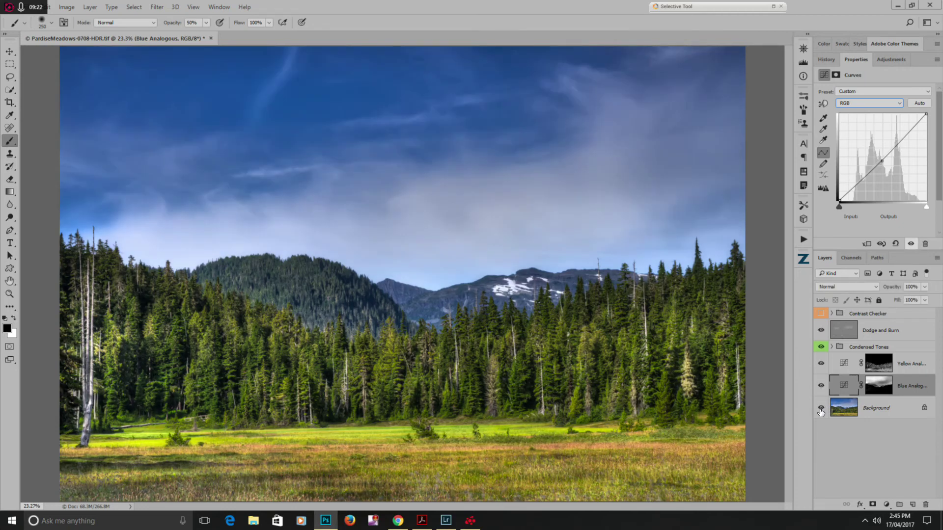
{"action": "left_click", "coordinate": [820, 411], "text": "alt"}
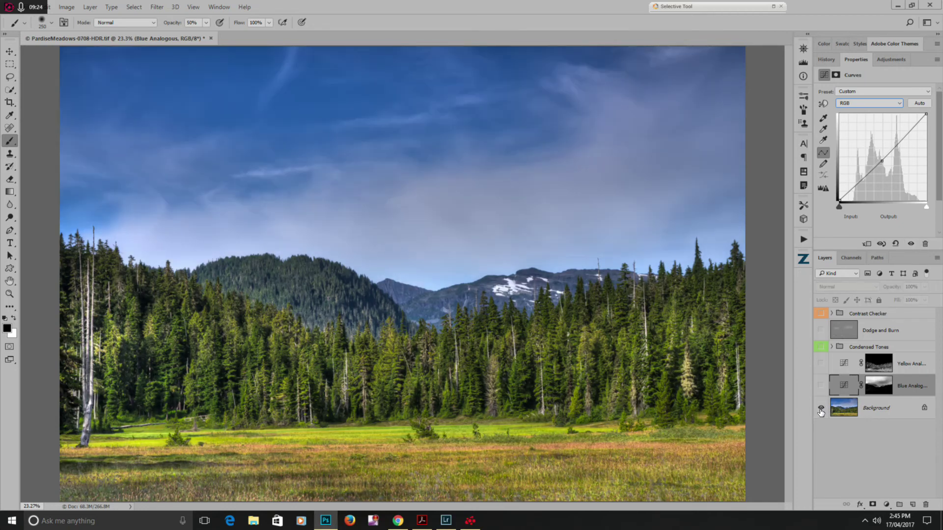
{"action": "left_click", "coordinate": [820, 411], "text": "alt"}
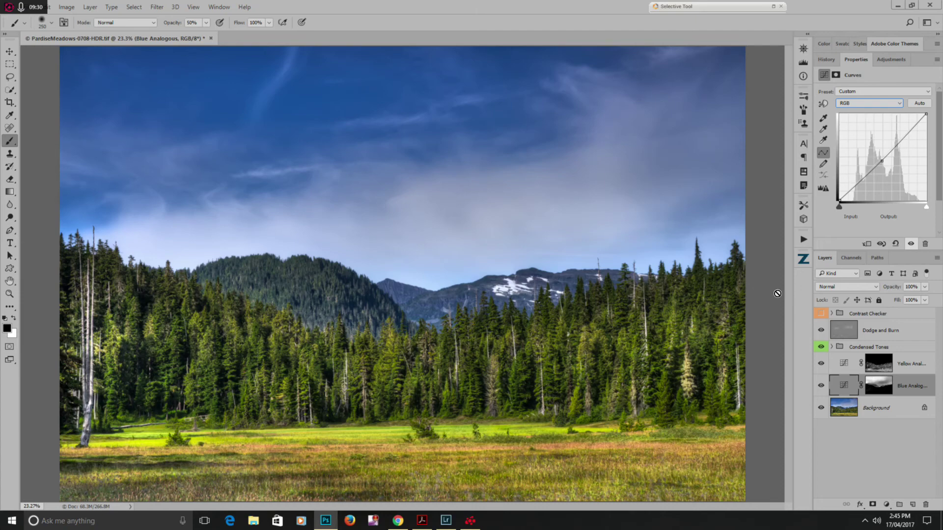
{"action": "left_click", "coordinate": [803, 258]}
{"action": "left_click", "coordinate": [764, 239]}
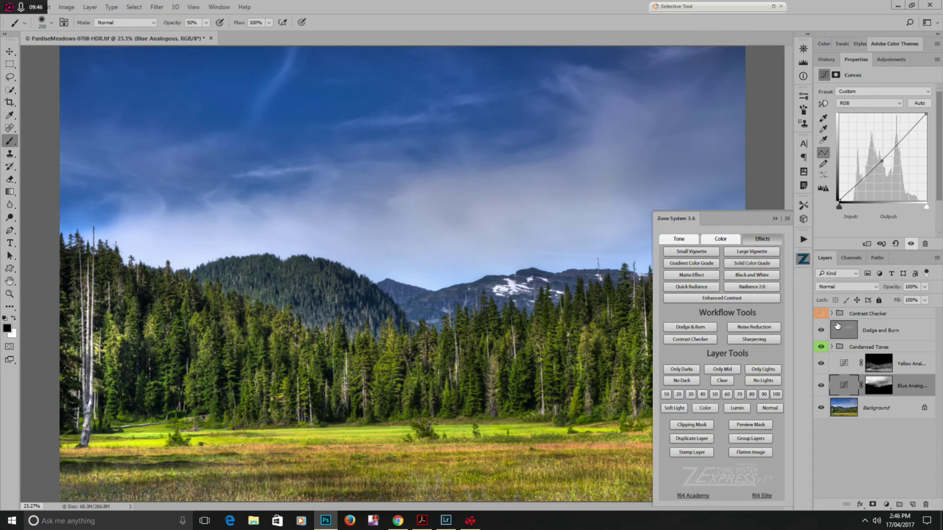
Step: Add a Solid Color Grade fill layer above Contrast Checker and set it to Color blend mode
{"action": "left_click", "coordinate": [877, 318]}
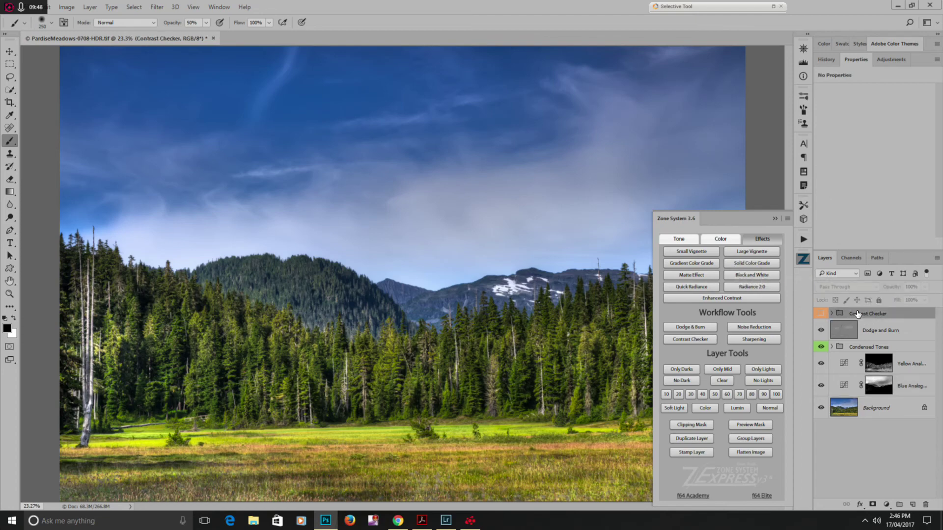
{"action": "left_click", "coordinate": [753, 264]}
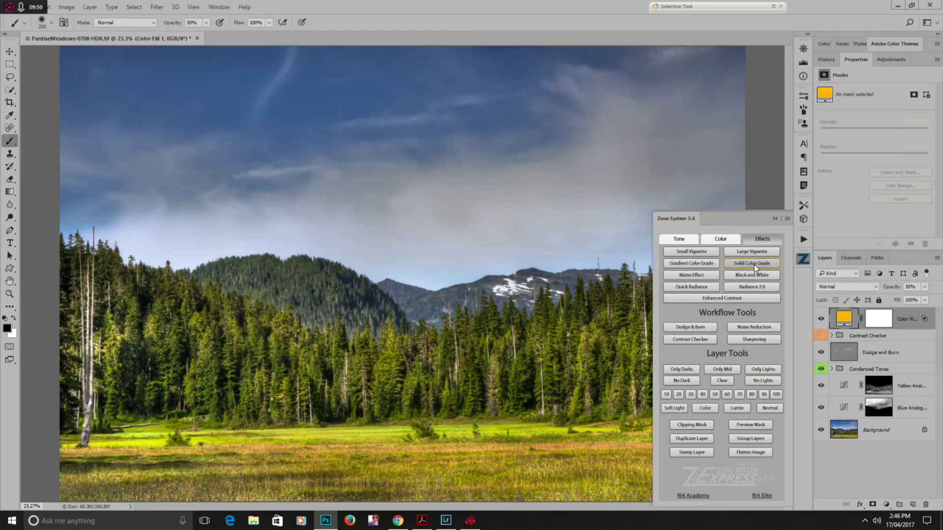
{"action": "left_click", "coordinate": [774, 219]}
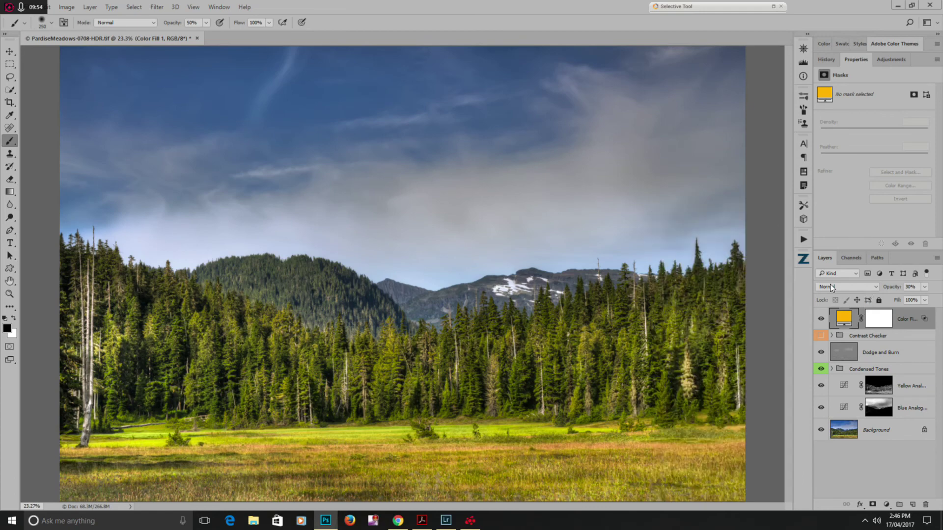
{"action": "left_click", "coordinate": [859, 287]}
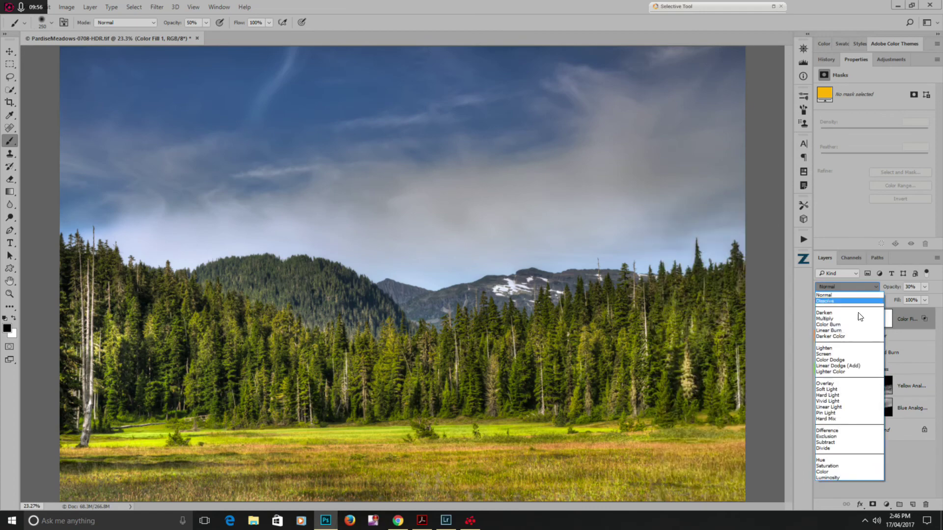
{"action": "left_click", "coordinate": [856, 470]}
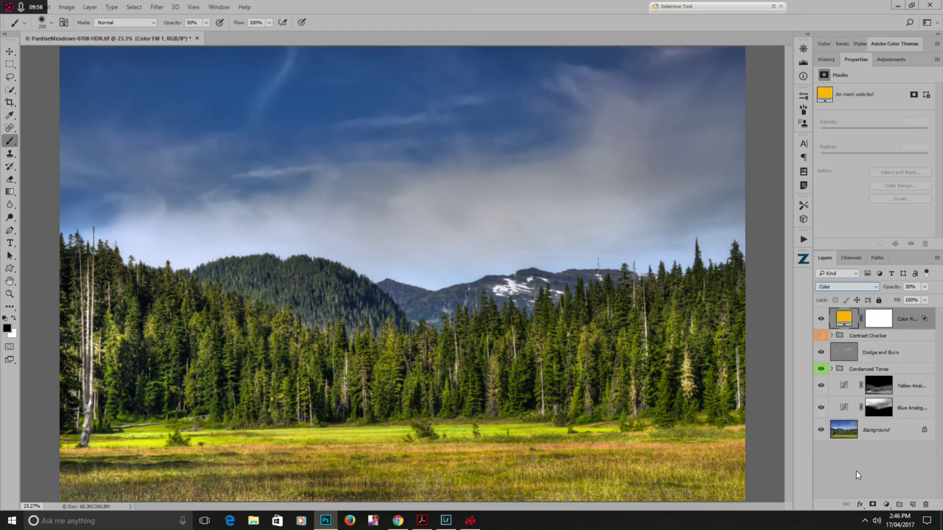
{"action": "left_click", "coordinate": [821, 320]}
Step: Invert the Color Fill 1 mask and paint white at brush size 500 over the meadow grass
{"action": "left_click", "coordinate": [878, 319]}
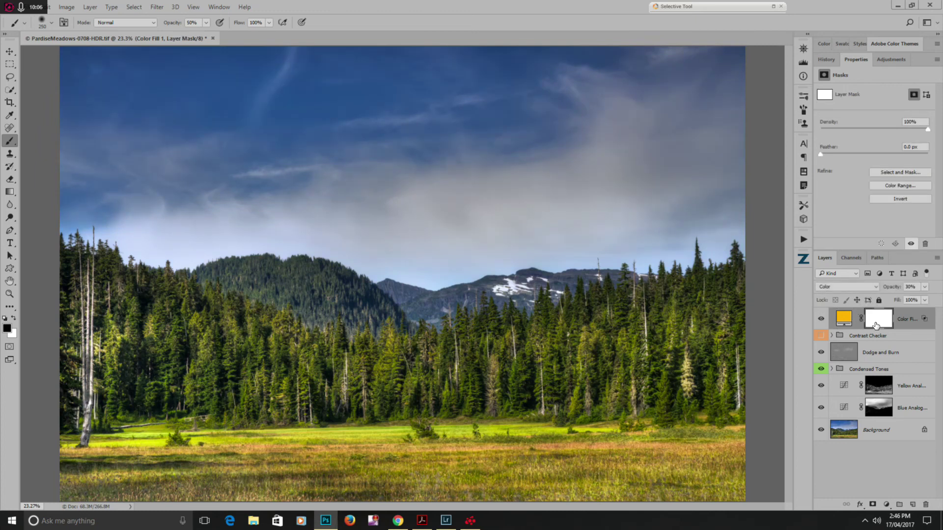
{"action": "left_click", "coordinate": [886, 198]}
{"action": "key", "text": "bracketright"}
{"action": "key", "text": "bracketright"}
{"action": "key", "text": "bracketright"}
{"action": "key", "text": "x"}
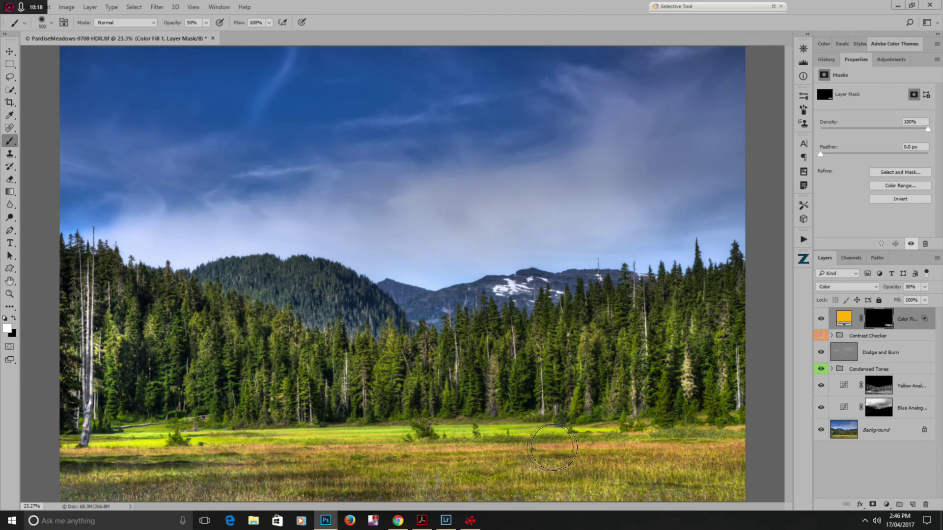
{"action": "mouse_move", "coordinate": [553, 447]}
{"action": "left_mouse_down"}
{"action": "mouse_move", "coordinate": [702, 450]}
{"action": "mouse_move", "coordinate": [348, 451]}
{"action": "mouse_move", "coordinate": [410, 455]}
{"action": "mouse_move", "coordinate": [257, 444]}
{"action": "mouse_move", "coordinate": [553, 442]}
{"action": "mouse_move", "coordinate": [529, 446]}
{"action": "mouse_move", "coordinate": [545, 455]}
{"action": "mouse_move", "coordinate": [637, 443]}
{"action": "mouse_move", "coordinate": [628, 444]}
{"action": "mouse_move", "coordinate": [713, 448]}
{"action": "mouse_move", "coordinate": [624, 434]}
{"action": "mouse_move", "coordinate": [637, 433]}
{"action": "mouse_move", "coordinate": [735, 448]}
{"action": "mouse_move", "coordinate": [669, 457]}
{"action": "mouse_move", "coordinate": [688, 454]}
{"action": "mouse_move", "coordinate": [285, 443]}
{"action": "left_mouse_up"}
{"action": "left_click", "coordinate": [820, 323]}
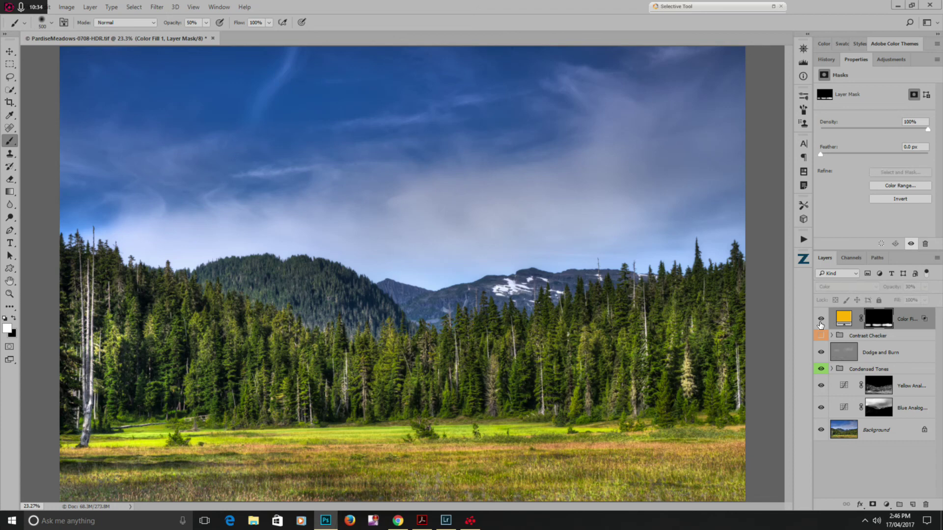
{"action": "left_click", "coordinate": [820, 319]}
{"action": "left_click", "coordinate": [820, 319]}
{"action": "left_click", "coordinate": [821, 319]}
{"action": "left_click", "coordinate": [821, 319]}
{"action": "left_click", "coordinate": [820, 319]}
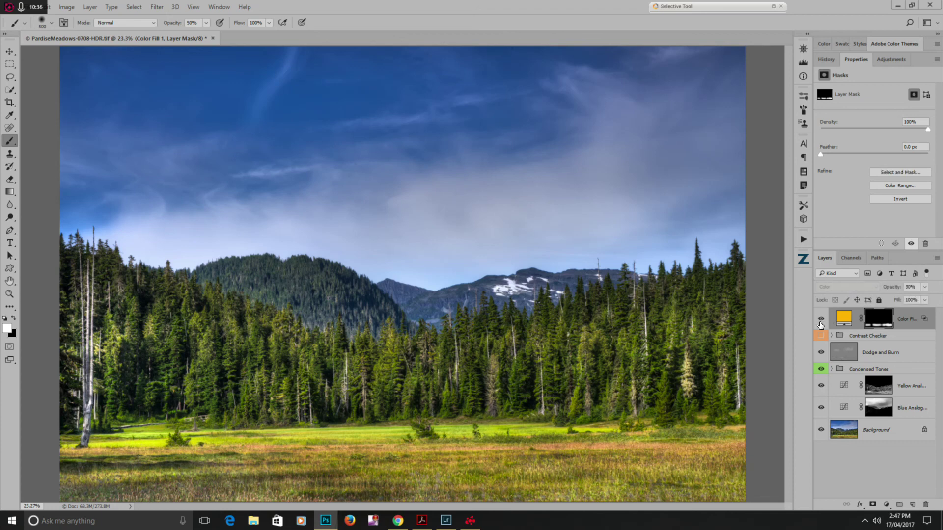
{"action": "left_click", "coordinate": [820, 319]}
{"action": "left_click", "coordinate": [820, 319]}
{"action": "left_click", "coordinate": [820, 319]}
{"action": "left_click", "coordinate": [820, 319]}
{"action": "left_click", "coordinate": [821, 319]}
{"action": "left_click", "coordinate": [820, 432], "text": "alt"}
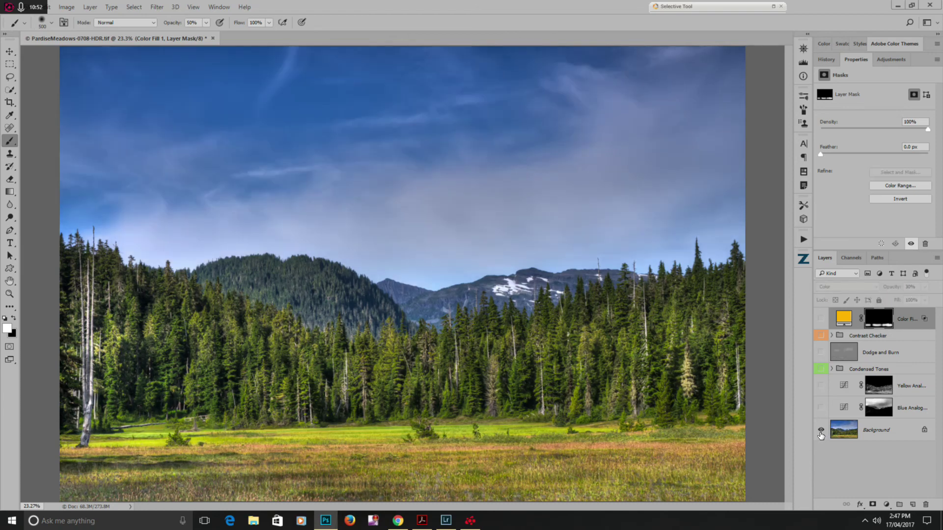
{"action": "left_click", "coordinate": [821, 431], "text": "alt"}
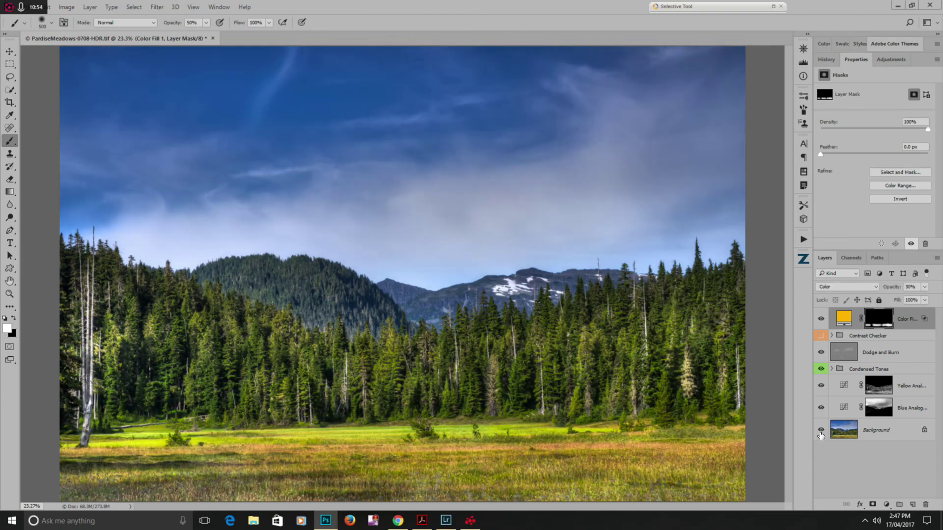
{"action": "left_click", "coordinate": [820, 431], "text": "alt"}
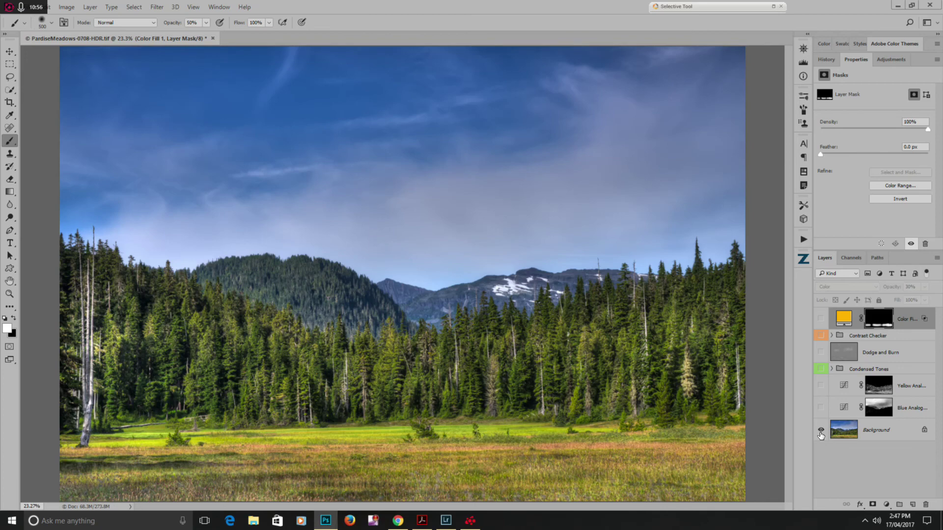
{"action": "left_click", "coordinate": [820, 431], "text": "alt"}
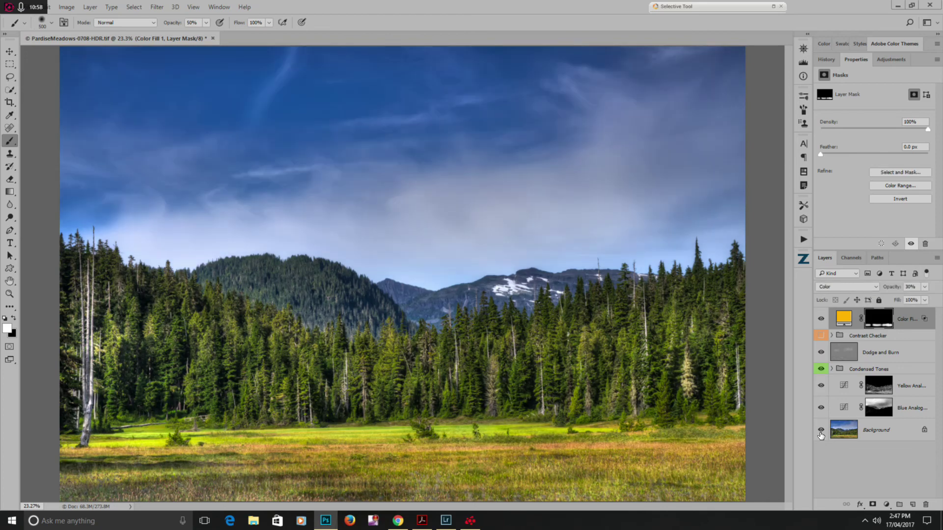